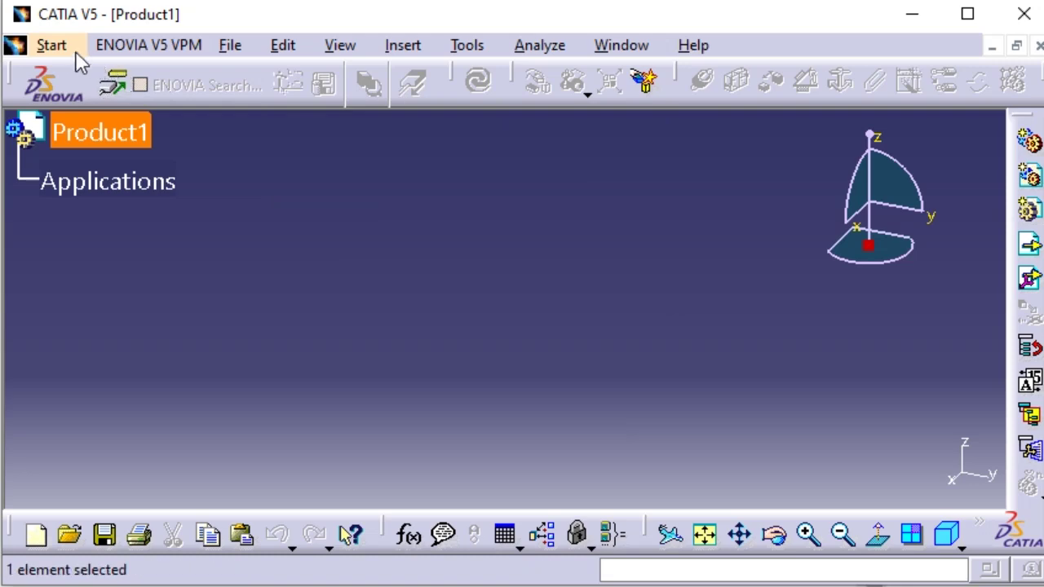
- Create a new part in Part Design and open a sketch on the zx plane
{"action": "mouse_move", "coordinate": [90, 81]}
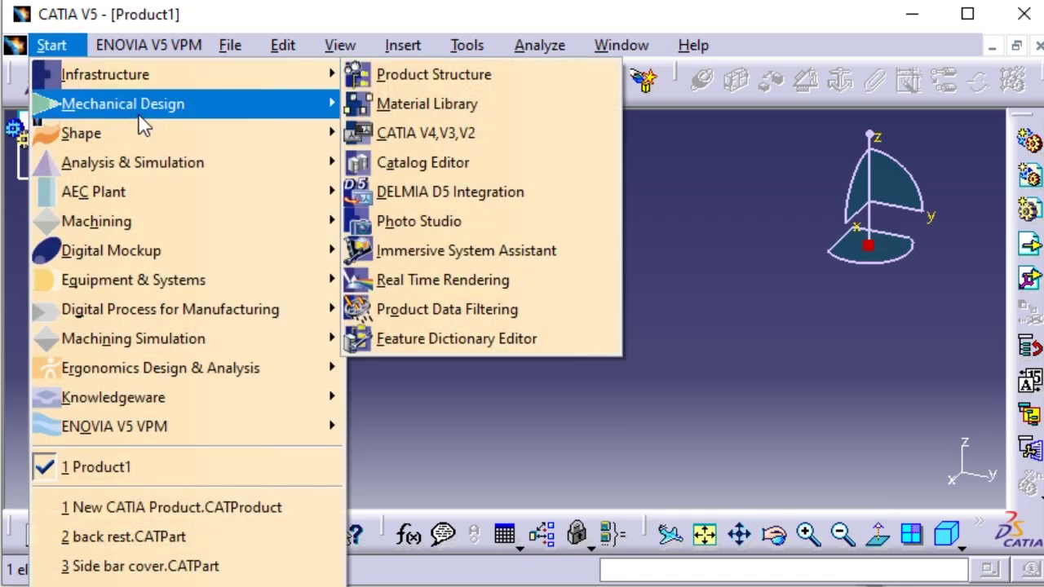
{"action": "mouse_move", "coordinate": [167, 110]}
{"action": "left_click", "coordinate": [451, 163]}
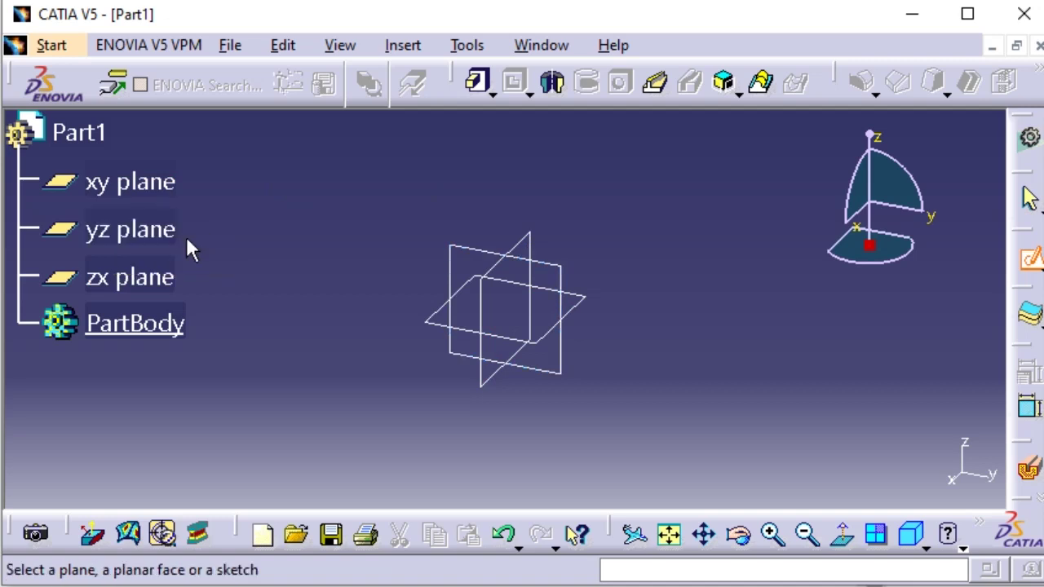
{"action": "left_click", "coordinate": [173, 275]}
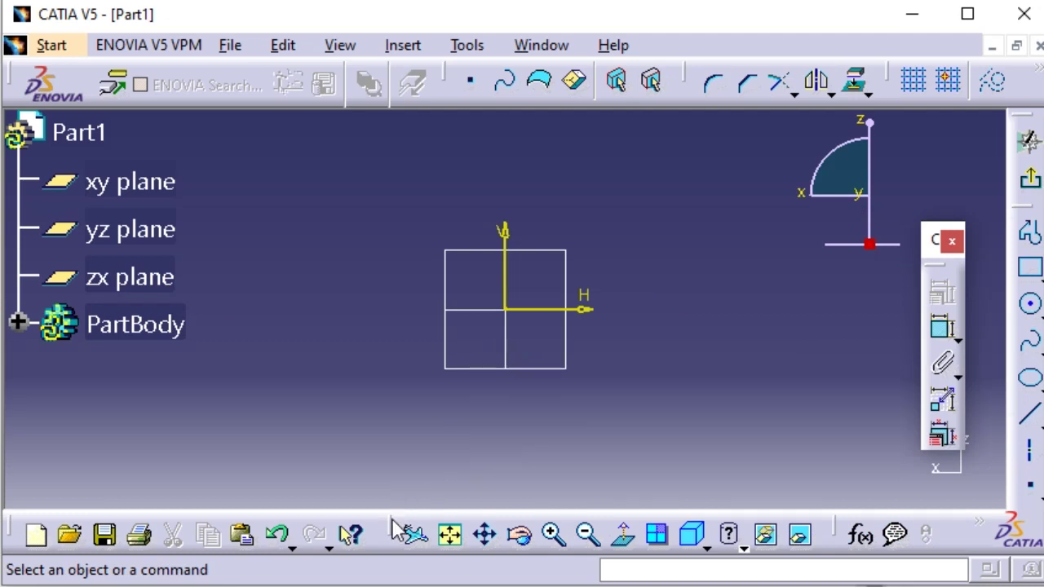
- Undock the View toolbar and place it as a floating toolbar over the lower part of the sketch area
{"action": "left_click_drag", "start_coordinate": [393, 503], "coordinate": [391, 502]}
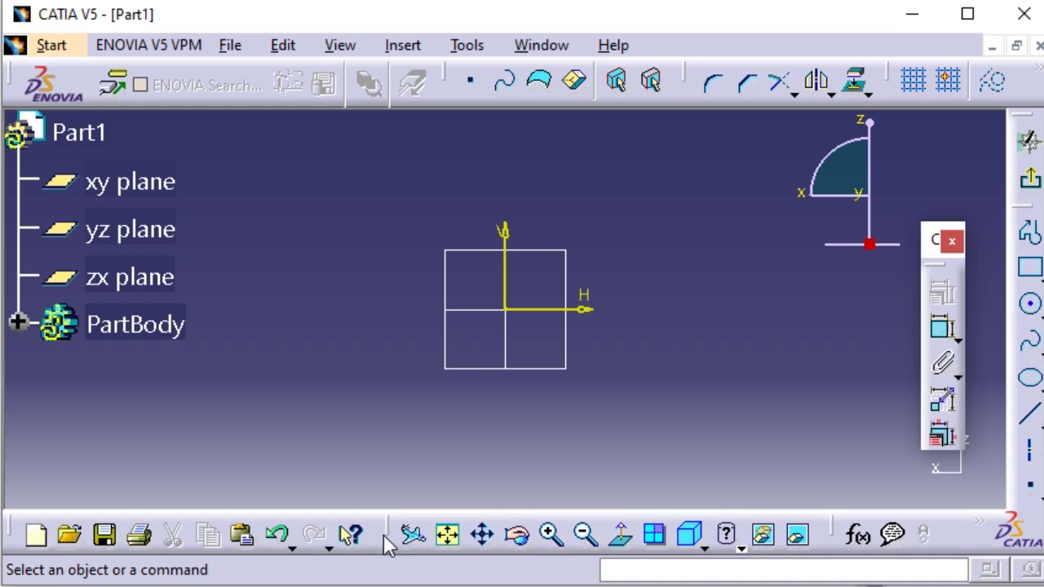
{"action": "left_click_drag", "start_coordinate": [388, 518], "coordinate": [374, 480]}
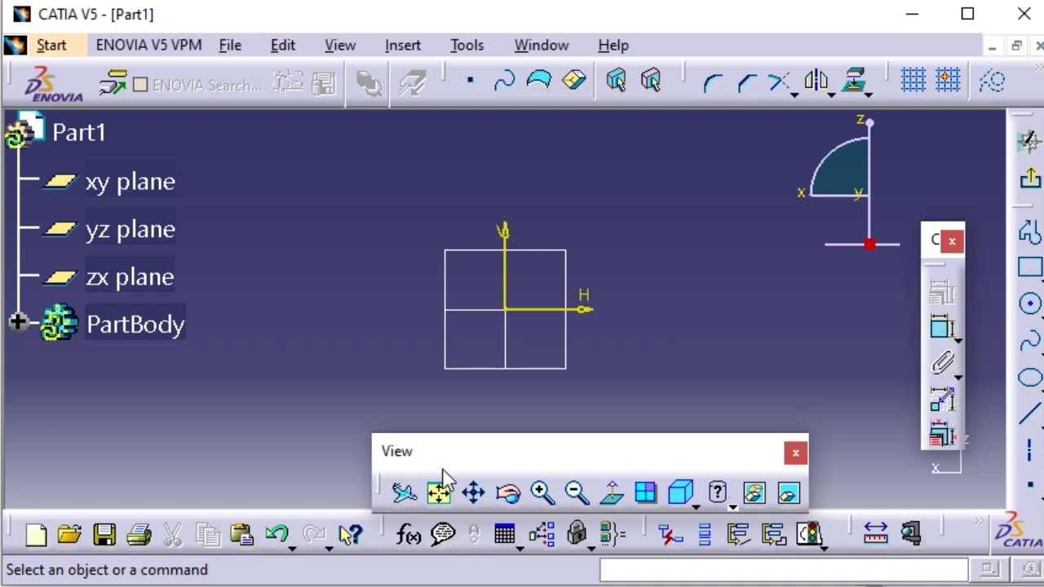
{"action": "left_click_drag", "start_coordinate": [449, 449], "coordinate": [429, 443]}
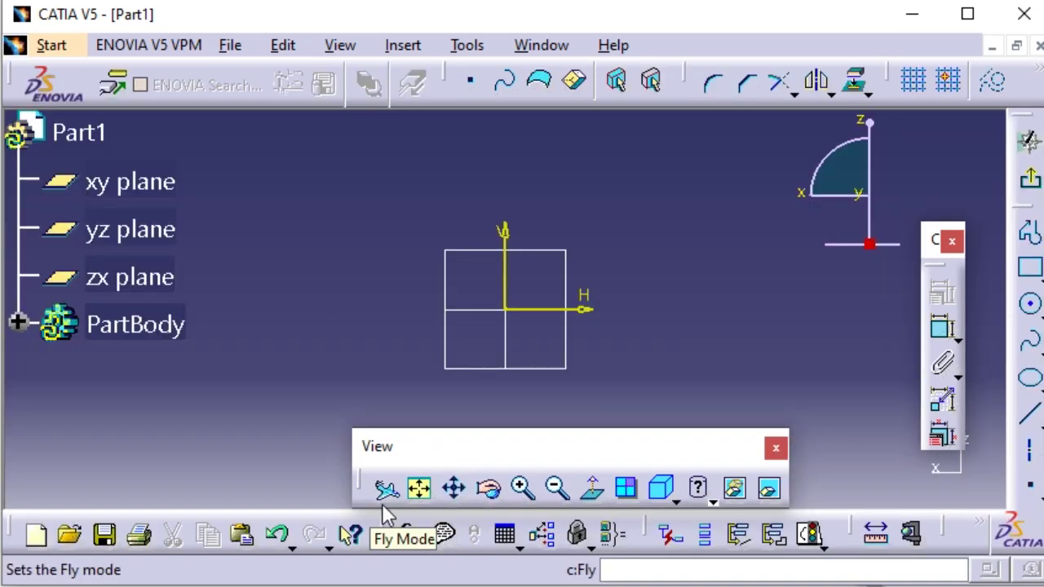
{"action": "left_click_drag", "start_coordinate": [531, 443], "coordinate": [525, 426]}
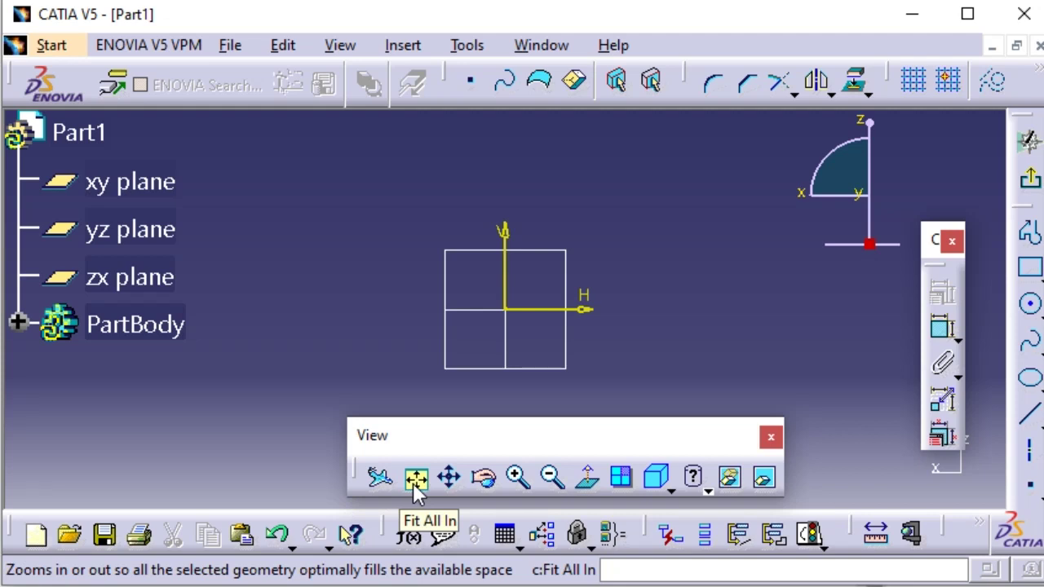
- Sketch a circle about 164 mm in diameter centred on the sketch origin
{"action": "left_click", "coordinate": [1032, 308]}
{"action": "left_click", "coordinate": [505, 309]}
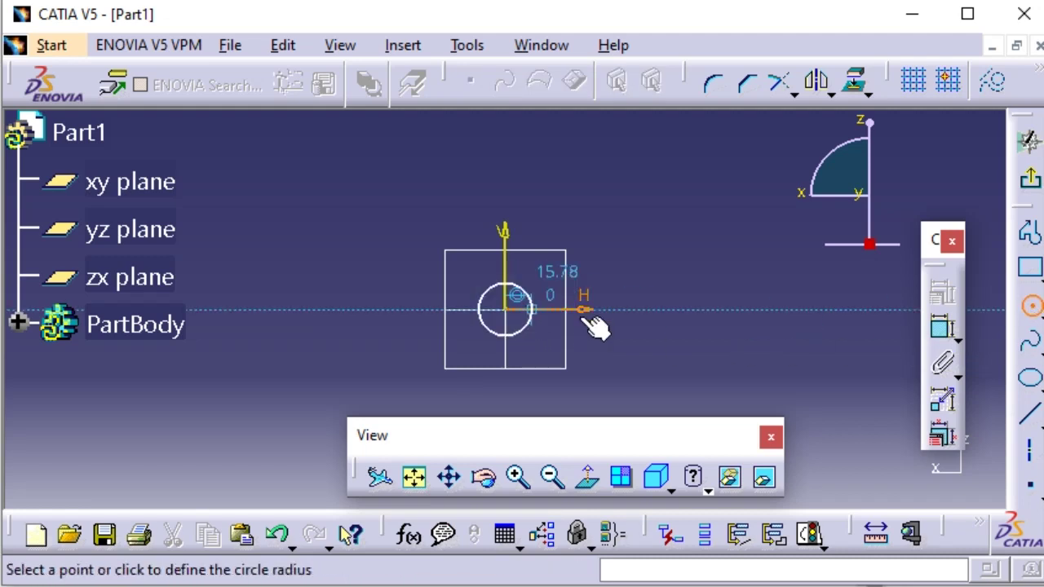
{"action": "left_click", "coordinate": [634, 265]}
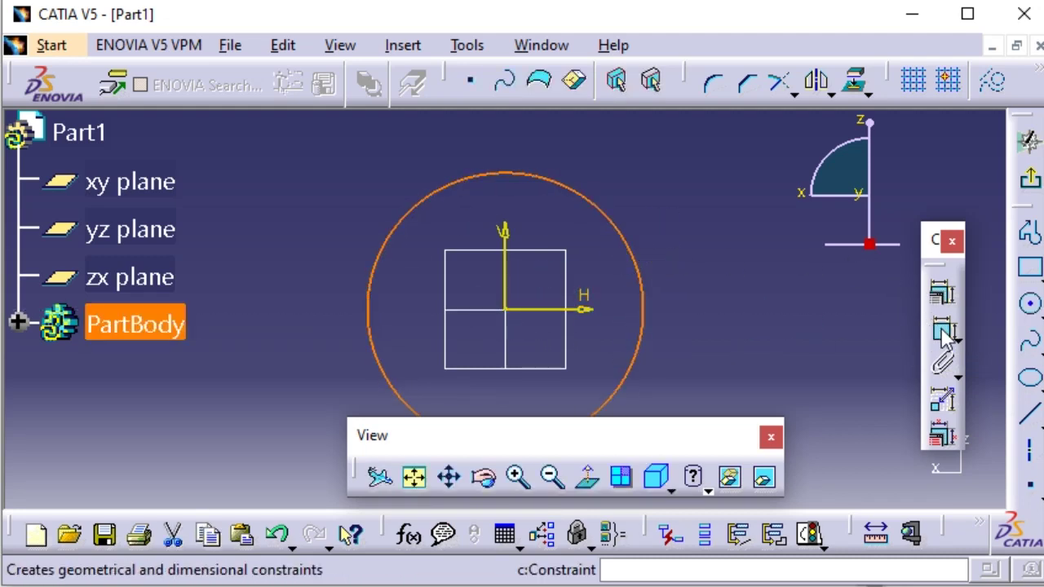
- Dimension the circle with a 2000 mm diameter and fit all geometry in view
{"action": "left_click", "coordinate": [942, 327]}
{"action": "left_click", "coordinate": [681, 233]}
{"action": "double_click", "coordinate": [664, 217]}
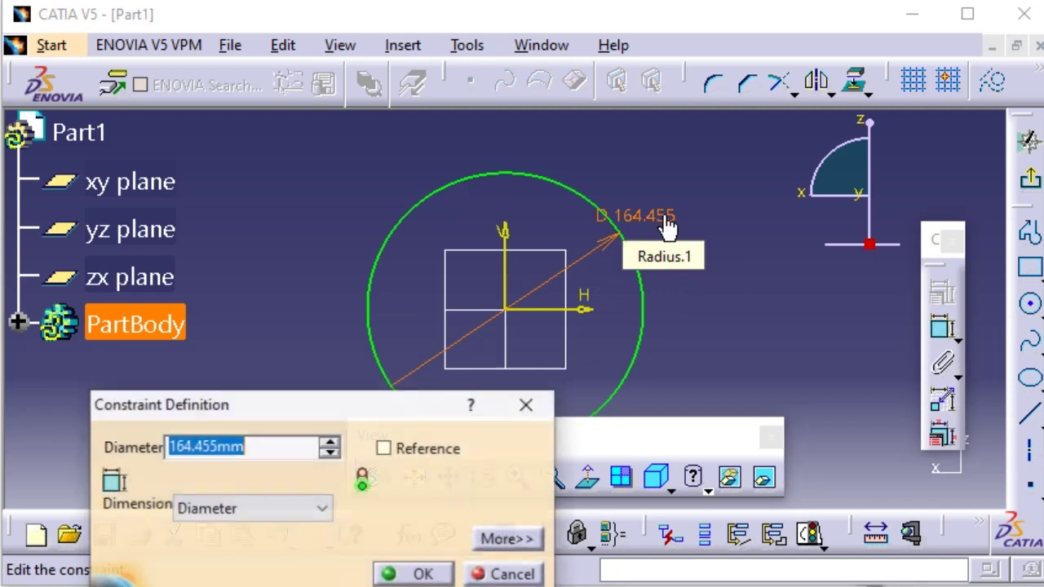
{"action": "type", "text": "2000"}
{"action": "key", "text": "Return"}
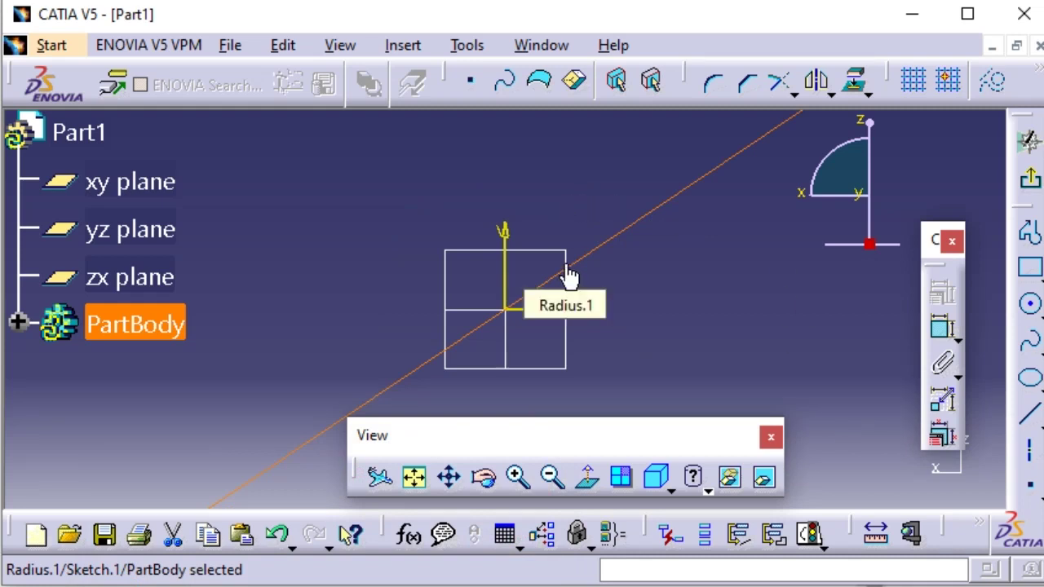
{"action": "left_click", "coordinate": [416, 482]}
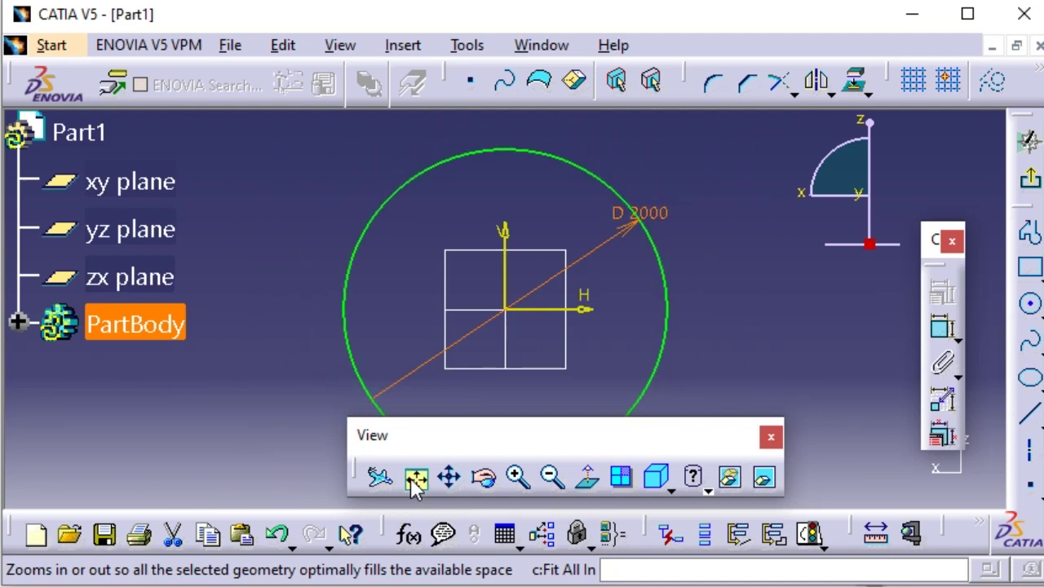
- Set the circle's diameter to 2 mm and fit all geometry in view
{"action": "middle_click_drag", "start_coordinate": [704, 369], "coordinate": [697, 330]}
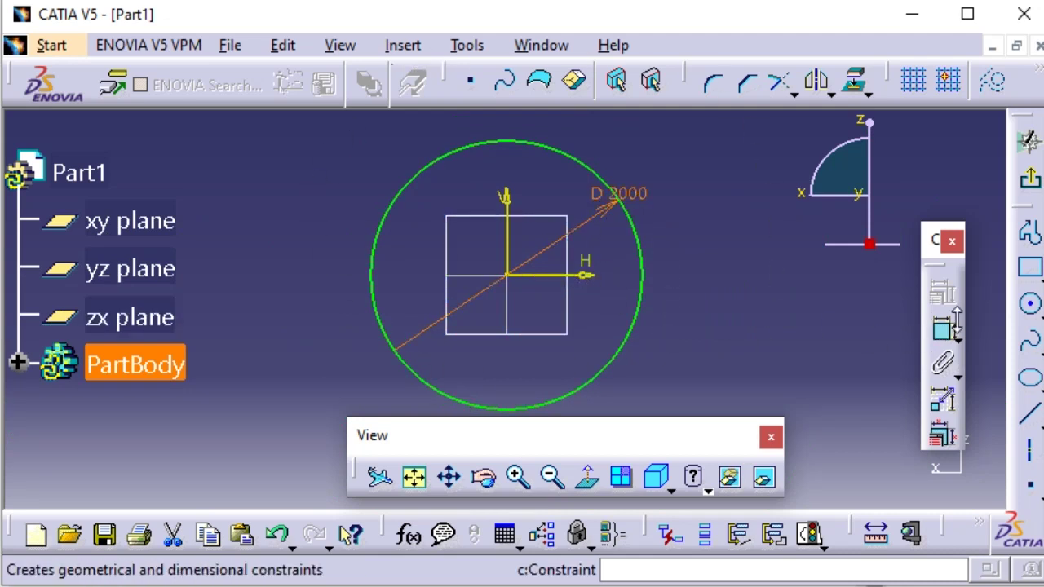
{"action": "left_click", "coordinate": [646, 283]}
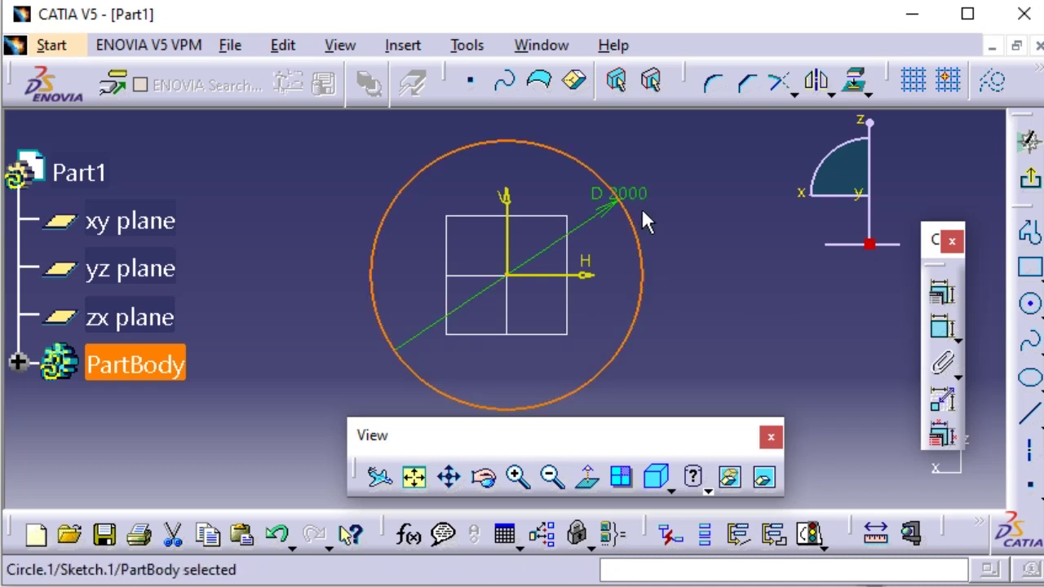
{"action": "left_click", "coordinate": [641, 208]}
{"action": "double_click", "coordinate": [642, 208]}
{"action": "type", "text": "2"}
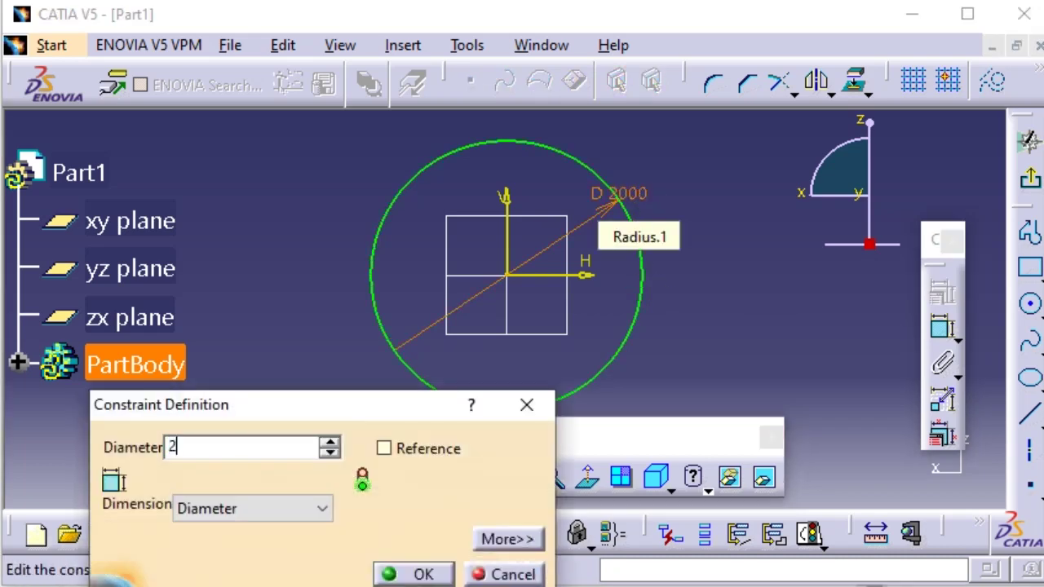
{"action": "key", "text": "Return"}
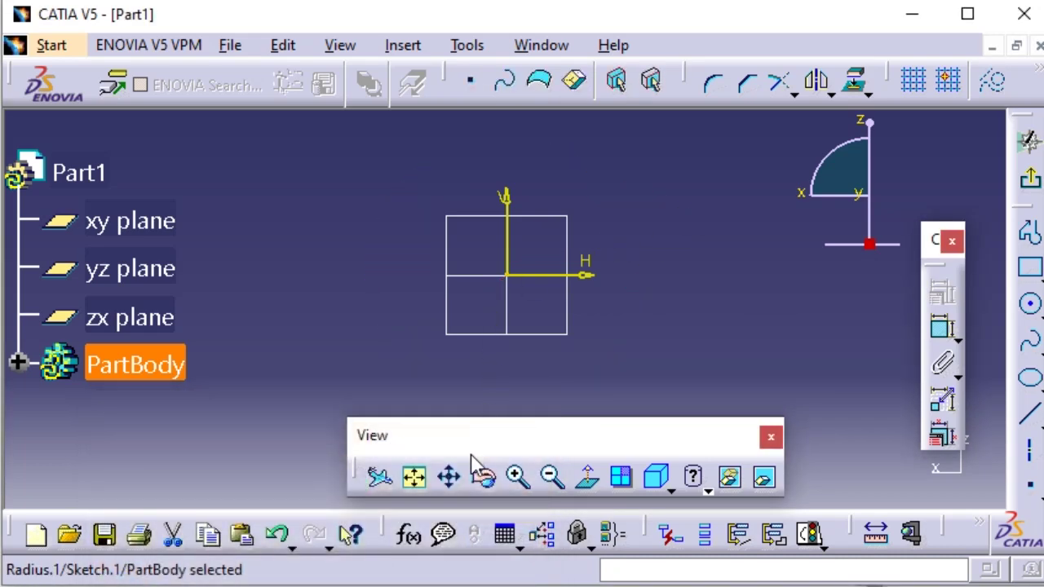
{"action": "left_click", "coordinate": [414, 479]}
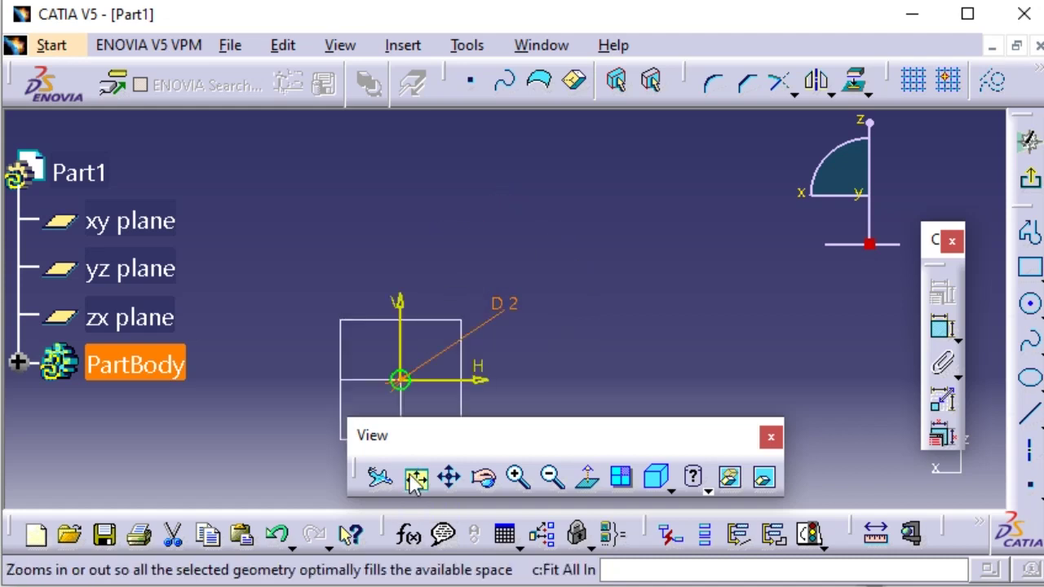
- Pan the view to bring the circle and reference planes near the centre, including with the Pan tool
{"action": "middle_click_drag", "start_coordinate": [601, 334], "coordinate": [693, 268]}
{"action": "mouse_move", "coordinate": [572, 324]}
{"action": "middle_mouse_down"}
{"action": "mouse_move", "coordinate": [587, 247]}
{"action": "mouse_move", "coordinate": [589, 270]}
{"action": "middle_mouse_up"}
{"action": "left_click", "coordinate": [530, 268]}
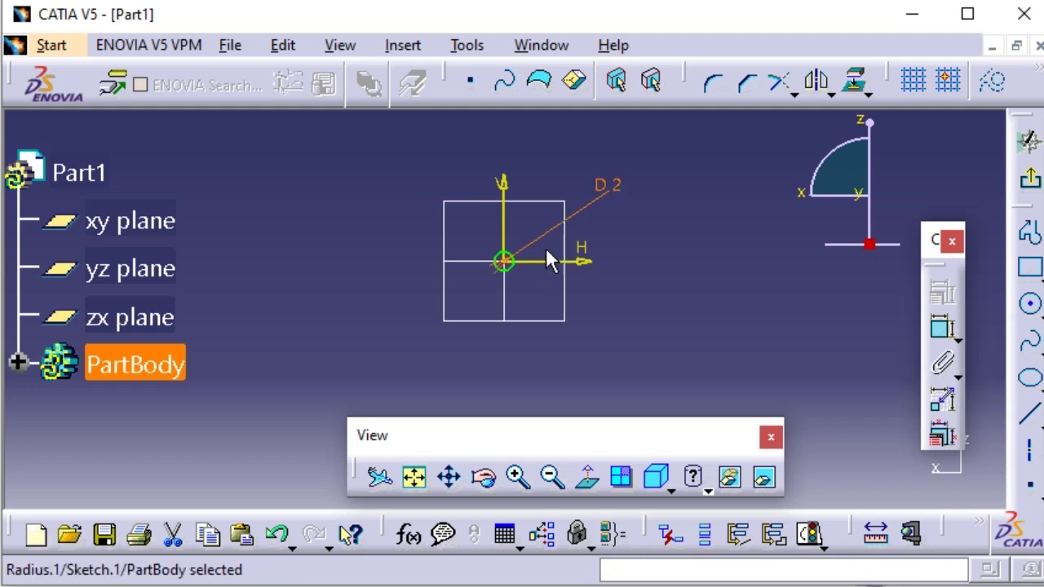
{"action": "left_click", "coordinate": [451, 478]}
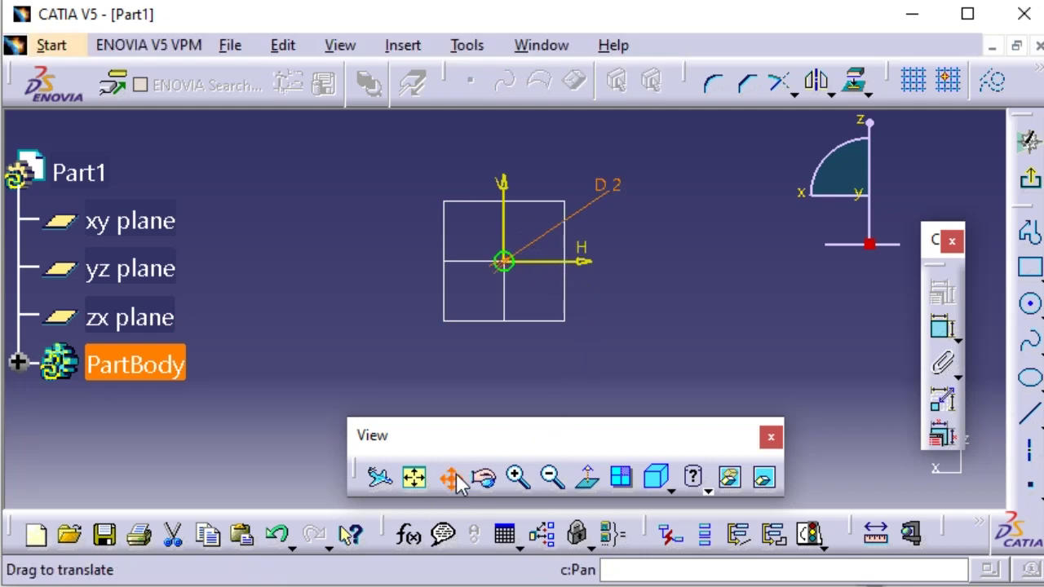
{"action": "mouse_move", "coordinate": [513, 270]}
{"action": "left_mouse_down"}
{"action": "mouse_move", "coordinate": [512, 287]}
{"action": "mouse_move", "coordinate": [397, 327]}
{"action": "mouse_move", "coordinate": [487, 187]}
{"action": "mouse_move", "coordinate": [560, 345]}
{"action": "mouse_move", "coordinate": [373, 359]}
{"action": "mouse_move", "coordinate": [648, 345]}
{"action": "mouse_move", "coordinate": [481, 343]}
{"action": "mouse_move", "coordinate": [513, 209]}
{"action": "mouse_move", "coordinate": [520, 368]}
{"action": "mouse_move", "coordinate": [509, 297]}
{"action": "left_mouse_up"}
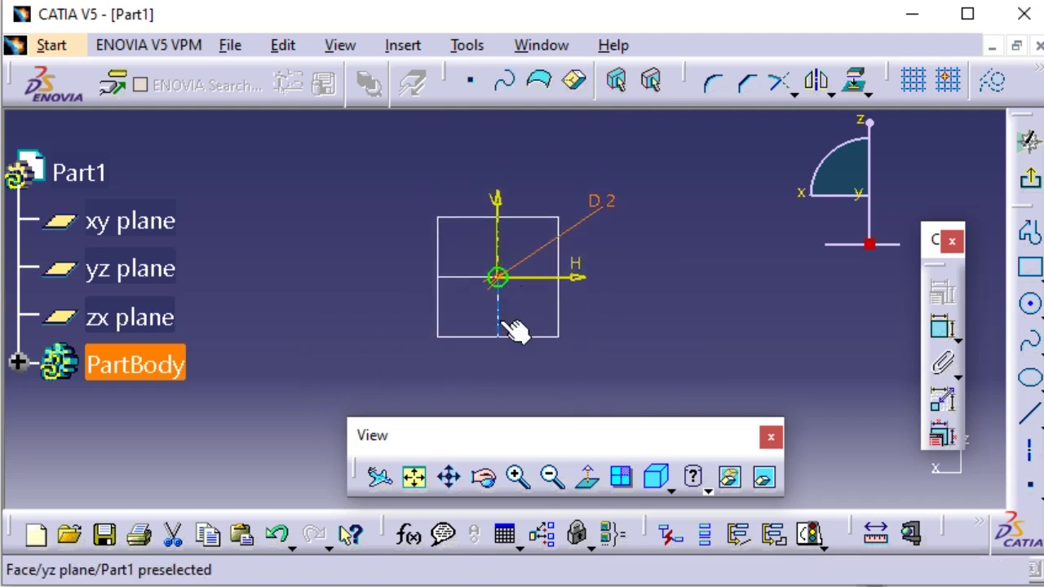
- Rotate the model to an oblique orientation and restore a straight-on view with Normal View
{"action": "left_click", "coordinate": [485, 483]}
{"action": "mouse_move", "coordinate": [524, 197]}
{"action": "left_mouse_down"}
{"action": "mouse_move", "coordinate": [522, 226]}
{"action": "mouse_move", "coordinate": [415, 349]}
{"action": "mouse_move", "coordinate": [375, 264]}
{"action": "mouse_move", "coordinate": [473, 326]}
{"action": "mouse_move", "coordinate": [669, 296]}
{"action": "mouse_move", "coordinate": [735, 187]}
{"action": "mouse_move", "coordinate": [432, 226]}
{"action": "mouse_move", "coordinate": [647, 207]}
{"action": "mouse_move", "coordinate": [681, 349]}
{"action": "mouse_move", "coordinate": [566, 236]}
{"action": "mouse_move", "coordinate": [478, 212]}
{"action": "mouse_move", "coordinate": [560, 396]}
{"action": "mouse_move", "coordinate": [568, 243]}
{"action": "mouse_move", "coordinate": [587, 237]}
{"action": "left_mouse_up"}
{"action": "mouse_move", "coordinate": [895, 141]}
{"action": "left_mouse_down"}
{"action": "mouse_move", "coordinate": [889, 133]}
{"action": "mouse_move", "coordinate": [799, 261]}
{"action": "mouse_move", "coordinate": [843, 148]}
{"action": "mouse_move", "coordinate": [914, 228]}
{"action": "mouse_move", "coordinate": [772, 263]}
{"action": "mouse_move", "coordinate": [890, 156]}
{"action": "mouse_move", "coordinate": [897, 296]}
{"action": "mouse_move", "coordinate": [730, 234]}
{"action": "mouse_move", "coordinate": [820, 174]}
{"action": "mouse_move", "coordinate": [876, 182]}
{"action": "mouse_move", "coordinate": [750, 214]}
{"action": "mouse_move", "coordinate": [804, 167]}
{"action": "mouse_move", "coordinate": [818, 186]}
{"action": "mouse_move", "coordinate": [831, 174]}
{"action": "left_mouse_up"}
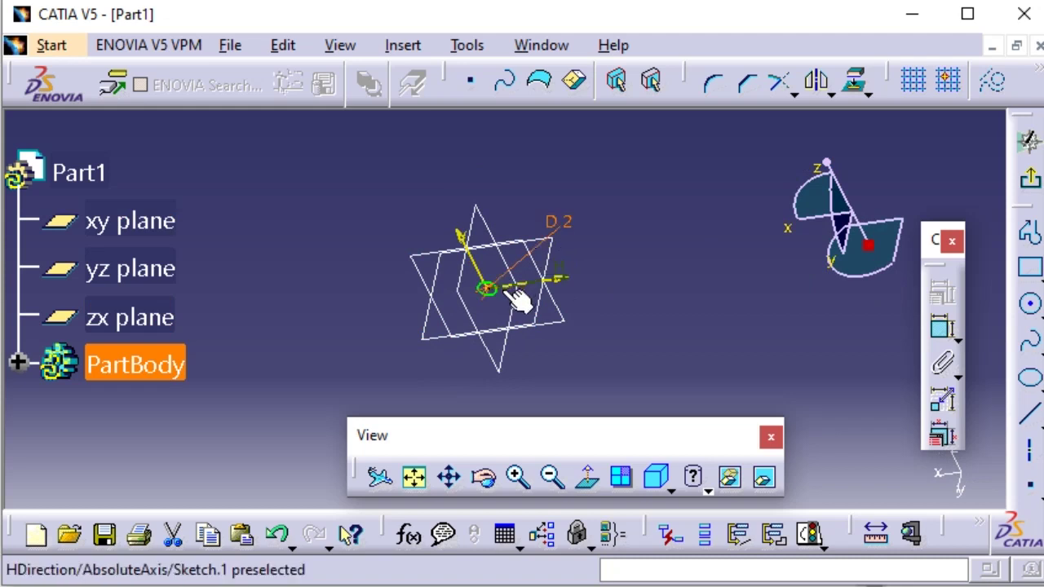
{"action": "left_click", "coordinate": [466, 325]}
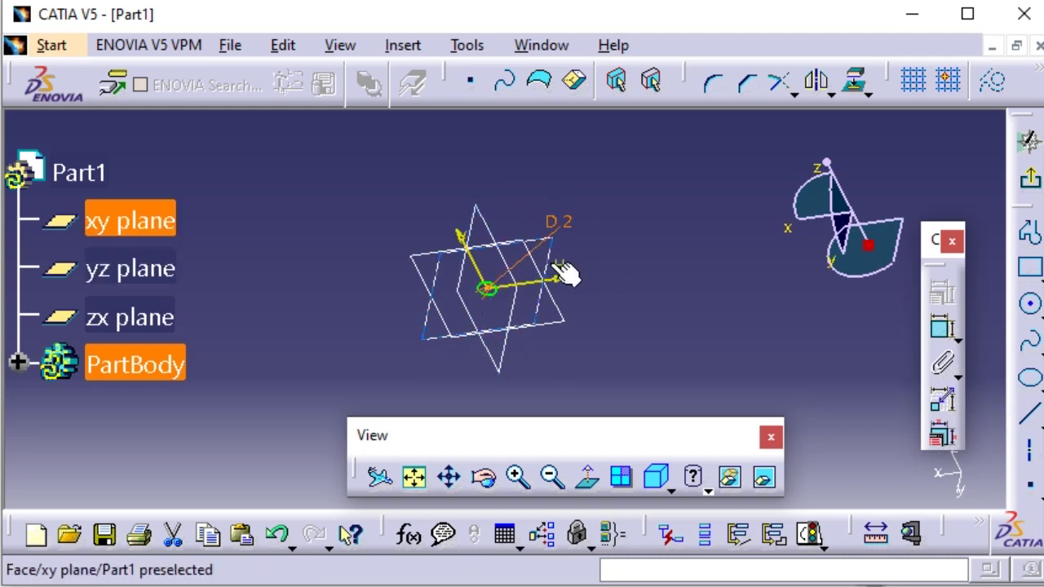
{"action": "left_click", "coordinate": [589, 483]}
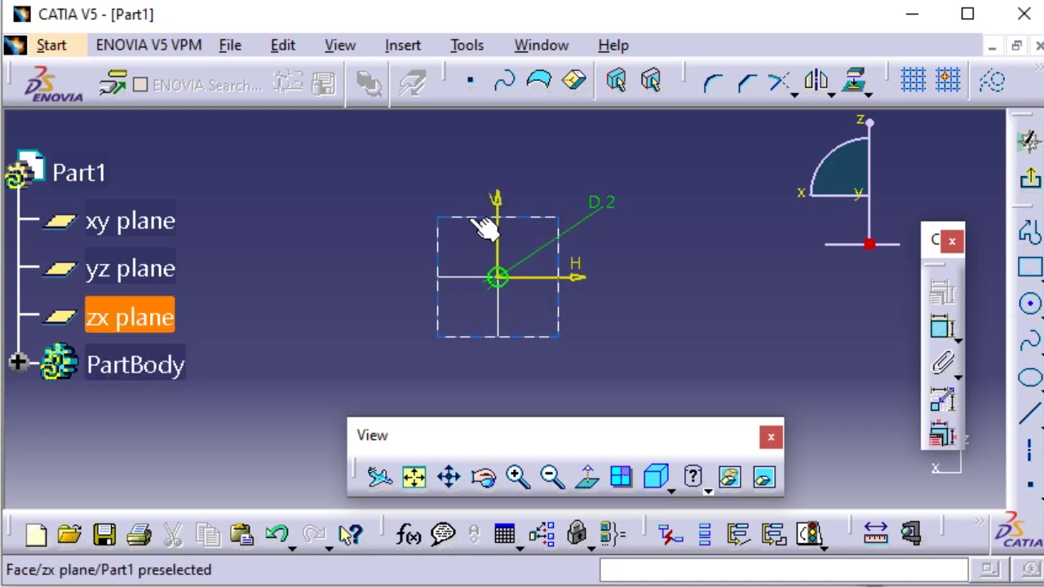
- Zoom in and out on the circle in increments, and enlarge it in the view
{"action": "left_click", "coordinate": [518, 479]}
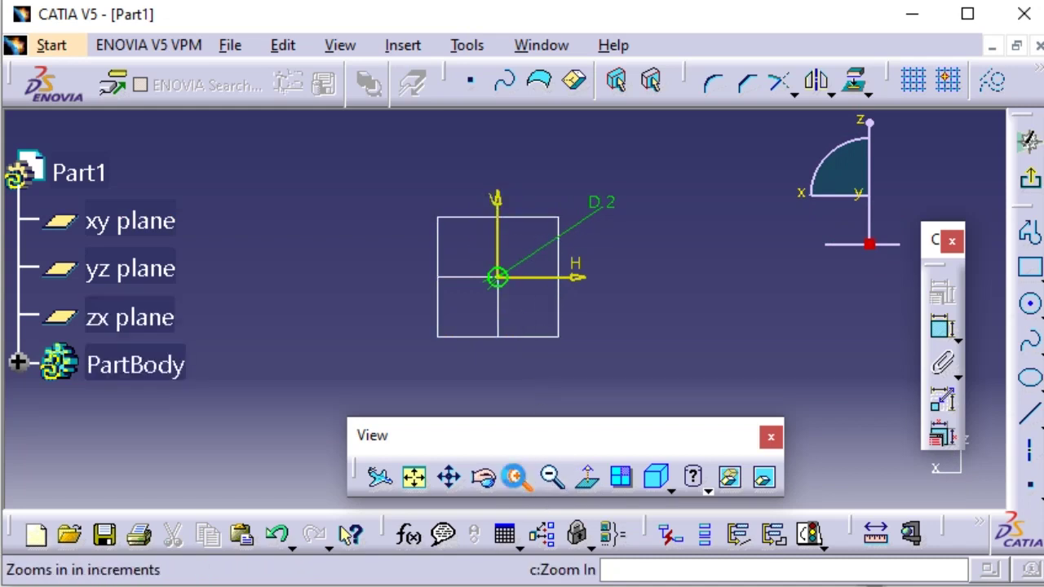
{"action": "left_click", "coordinate": [516, 477]}
{"action": "left_click", "coordinate": [549, 477]}
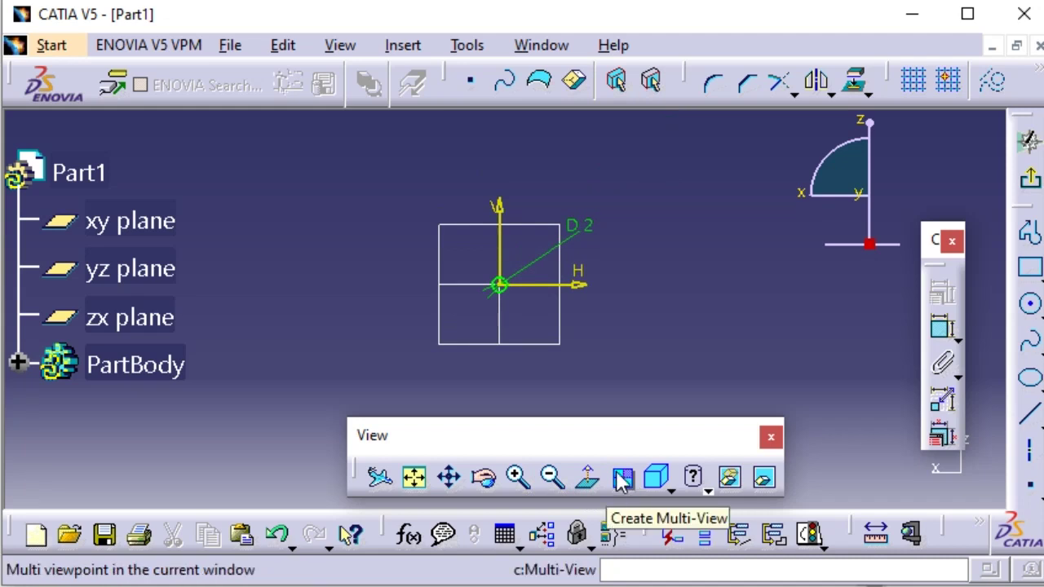
{"action": "mouse_move", "coordinate": [541, 316]}
{"action": "middle_mouse_down"}
{"action": "mouse_move", "coordinate": [552, 324]}
{"action": "mouse_move", "coordinate": [610, 150]}
{"action": "mouse_move", "coordinate": [602, 213]}
{"action": "middle_mouse_up"}
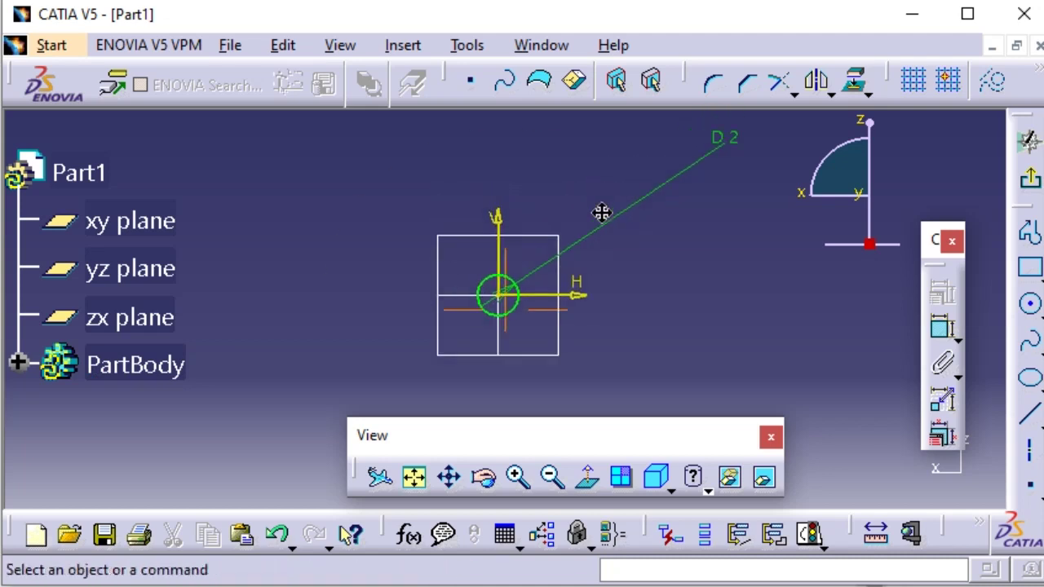
- Show the part in the four-pane multi-view and return to a single view normal to the sketch
{"action": "left_click", "coordinate": [622, 475]}
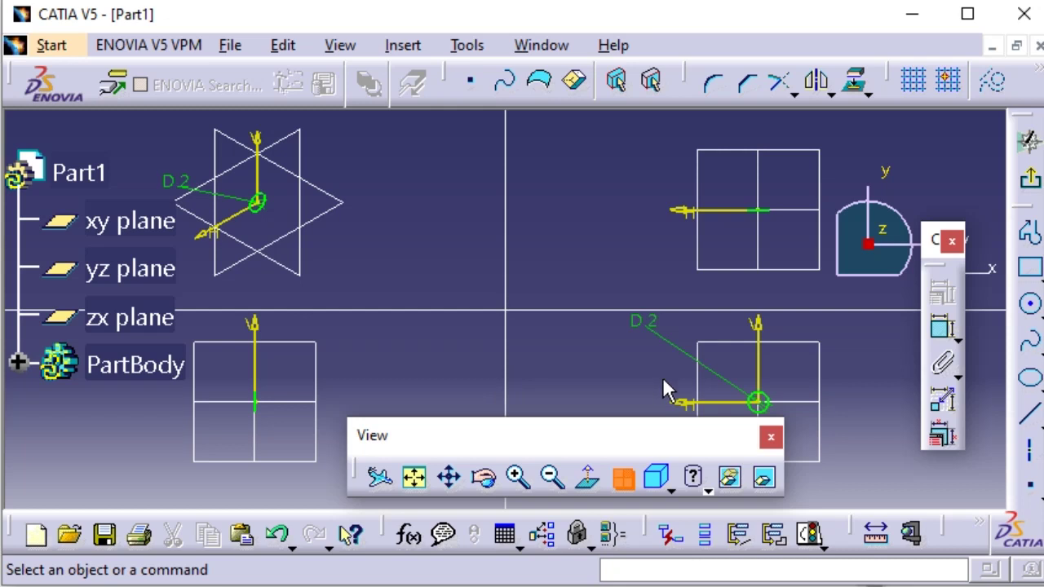
{"action": "left_click", "coordinate": [634, 486]}
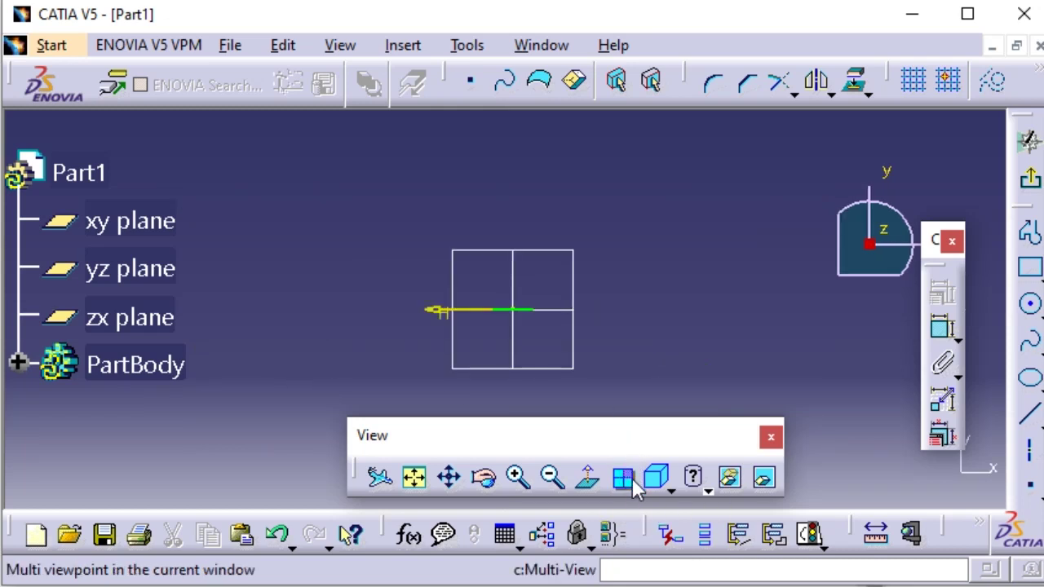
{"action": "left_click", "coordinate": [624, 481]}
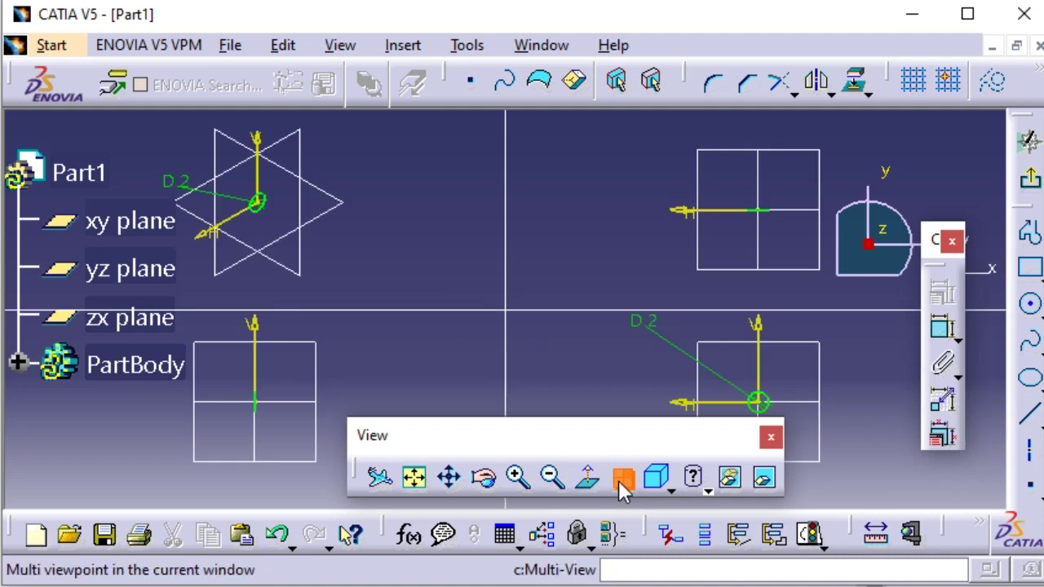
{"action": "left_click", "coordinate": [625, 479]}
{"action": "left_click", "coordinate": [589, 479]}
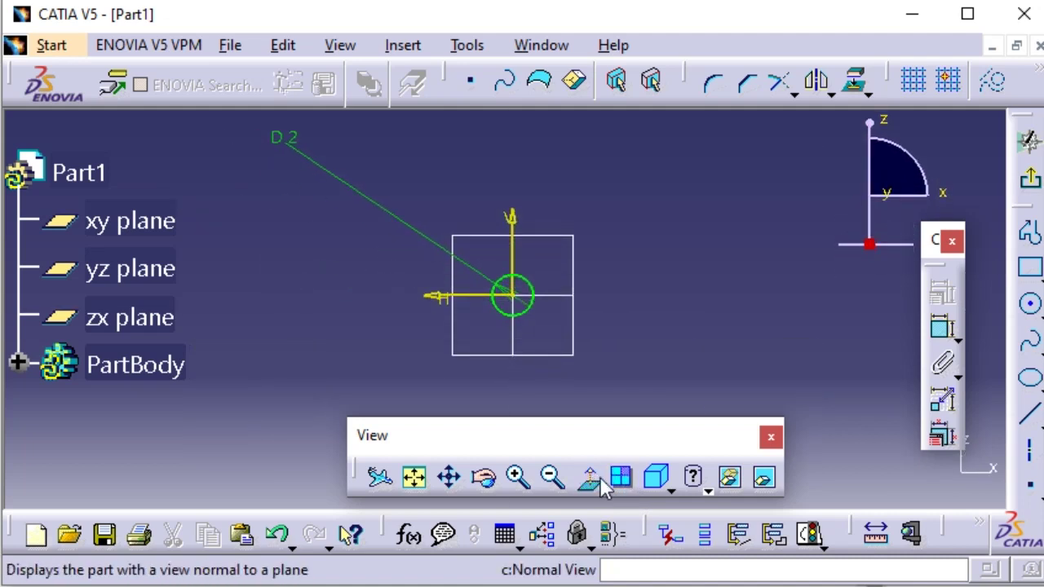
- Show the circle sketch in the standard isometric, front and back views in turn
{"action": "left_click", "coordinate": [668, 490]}
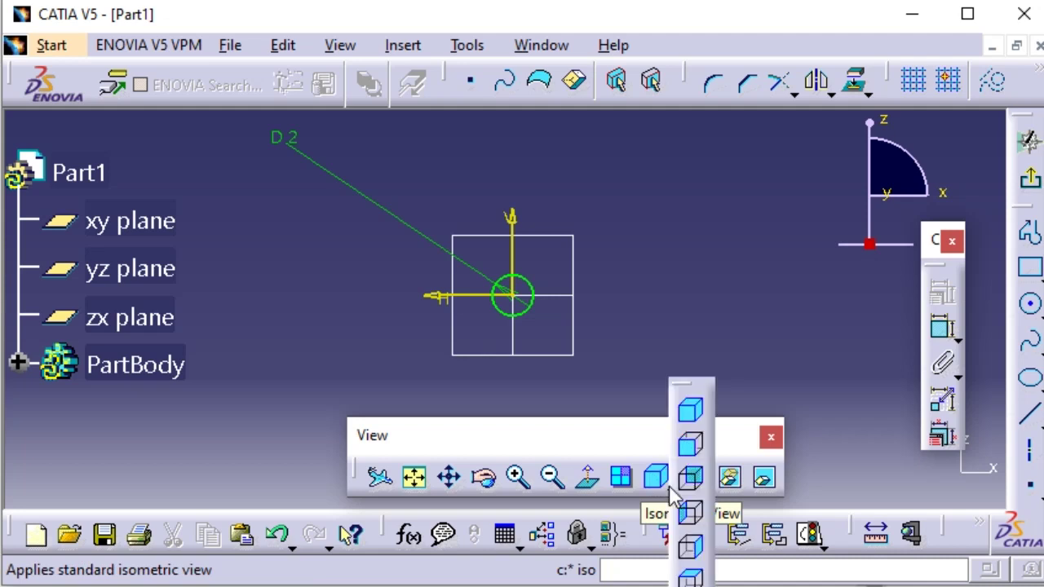
{"action": "left_click", "coordinate": [690, 416]}
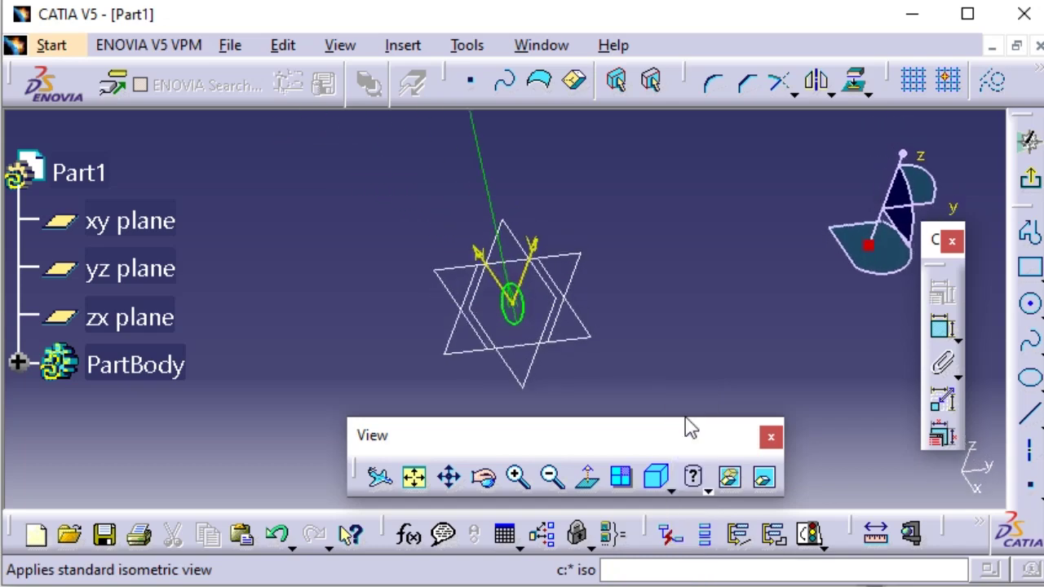
{"action": "left_click", "coordinate": [670, 490]}
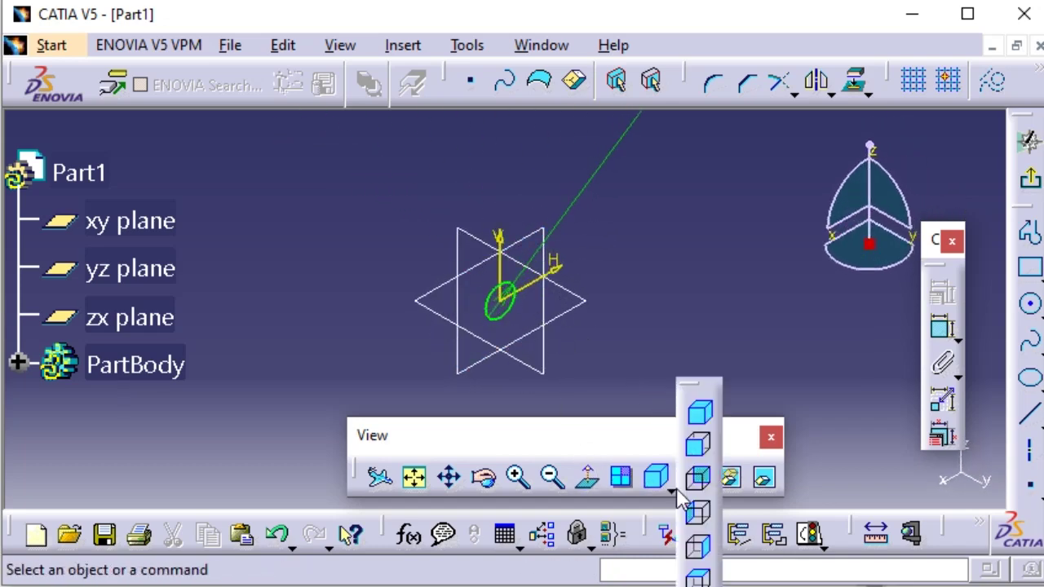
{"action": "left_click", "coordinate": [699, 451]}
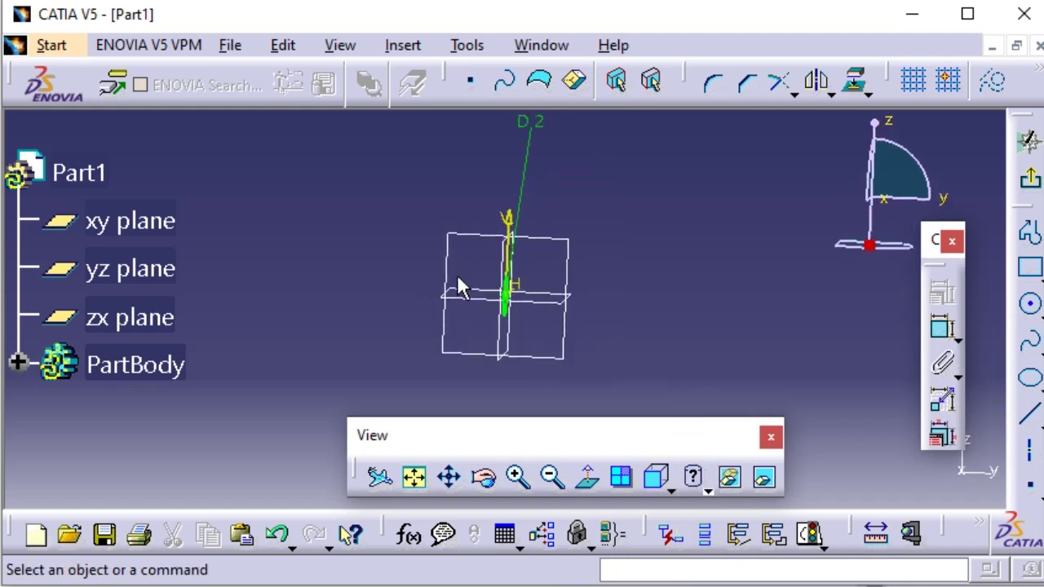
{"action": "left_click", "coordinate": [670, 491]}
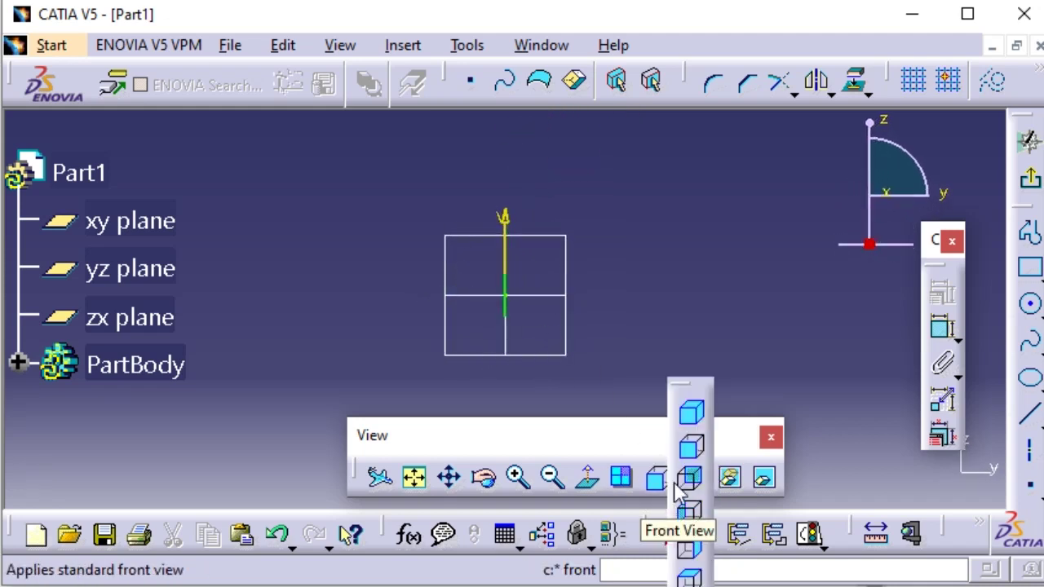
{"action": "left_click", "coordinate": [689, 483]}
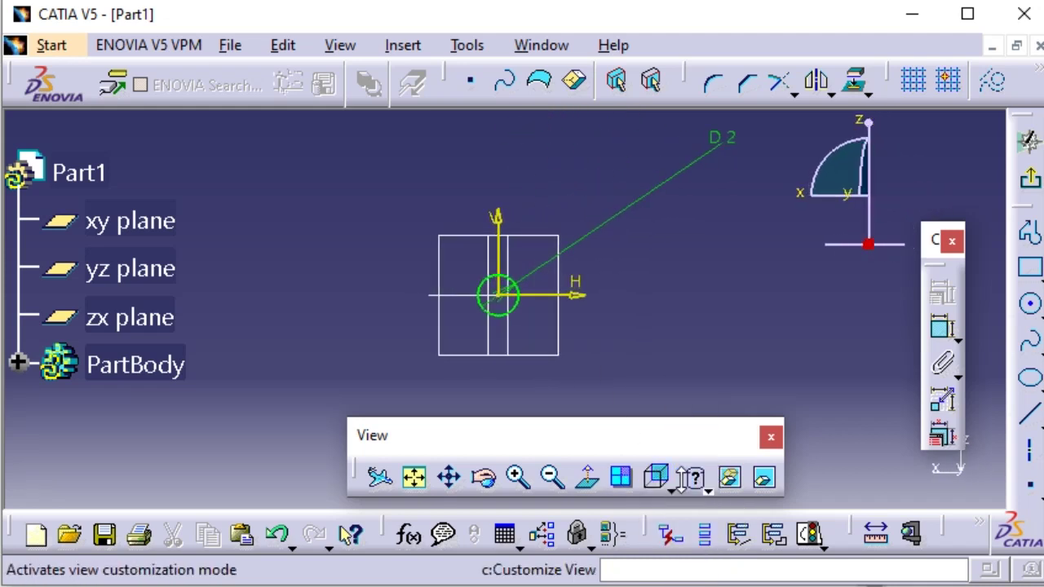
{"action": "left_click", "coordinate": [672, 490]}
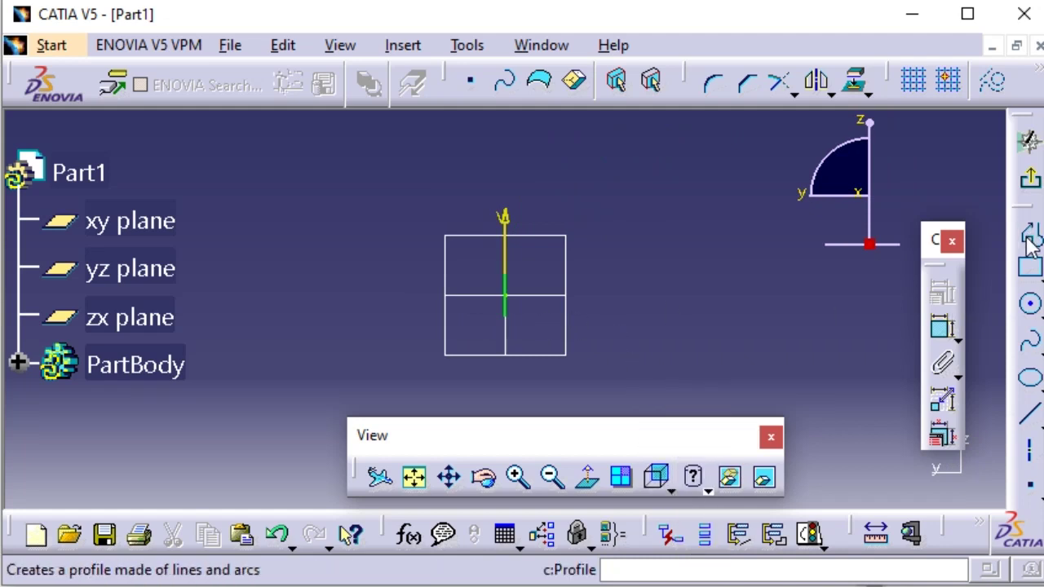
- Exit the sketch and extrude the circle into a pad with a length of 20 mm
{"action": "left_click", "coordinate": [1029, 179]}
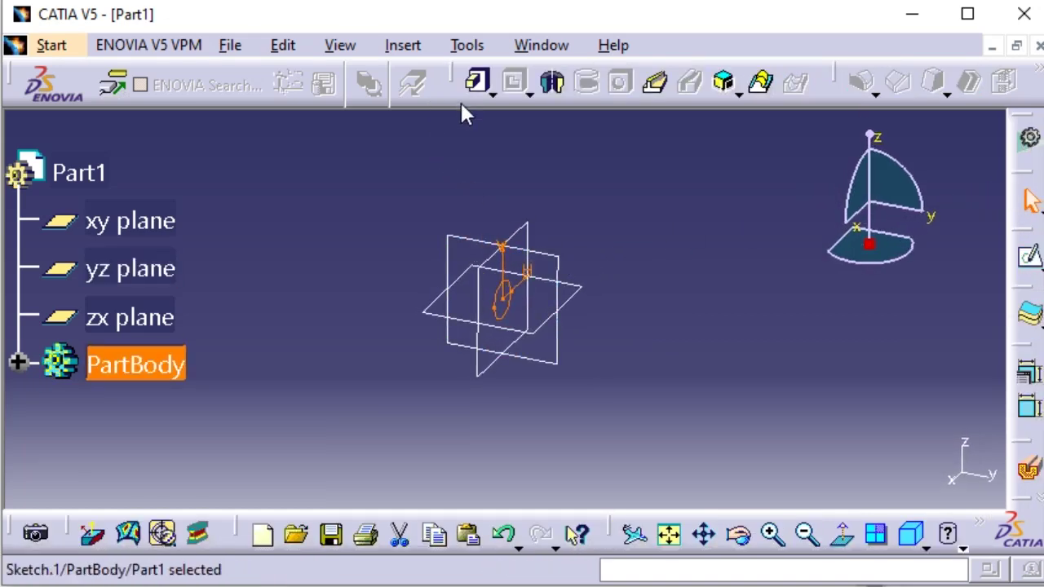
{"action": "left_click", "coordinate": [476, 83]}
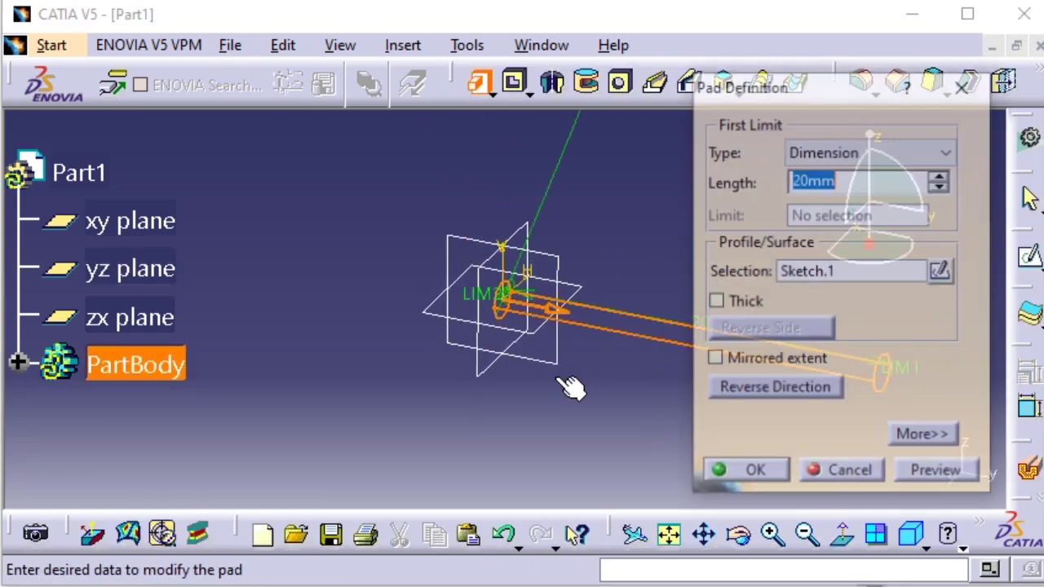
{"action": "left_click", "coordinate": [933, 475]}
{"action": "left_click", "coordinate": [757, 472]}
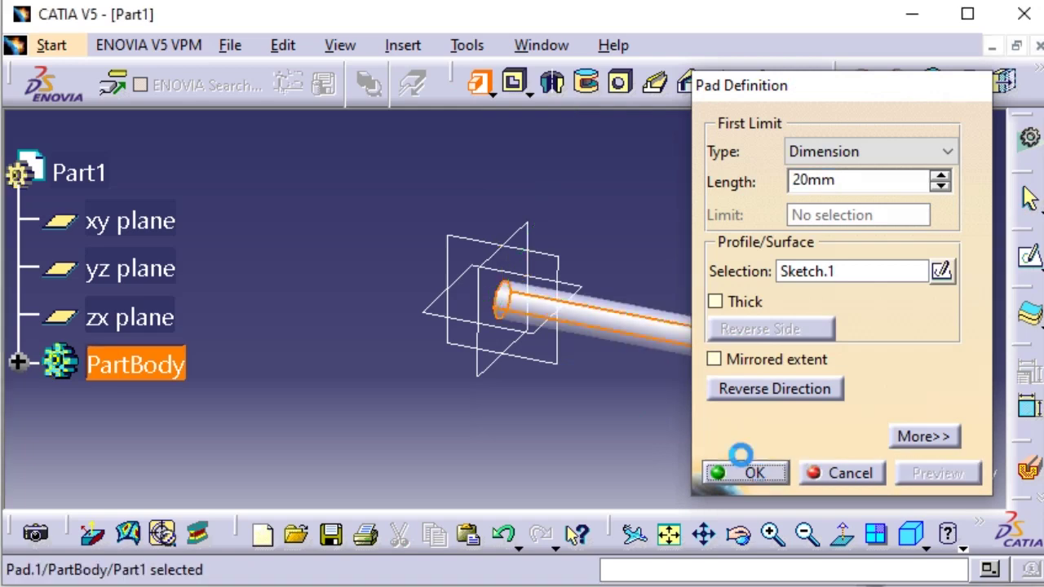
- Start a new sketch on the yz plane
{"action": "middle_click_drag", "start_coordinate": [603, 377], "coordinate": [625, 354]}
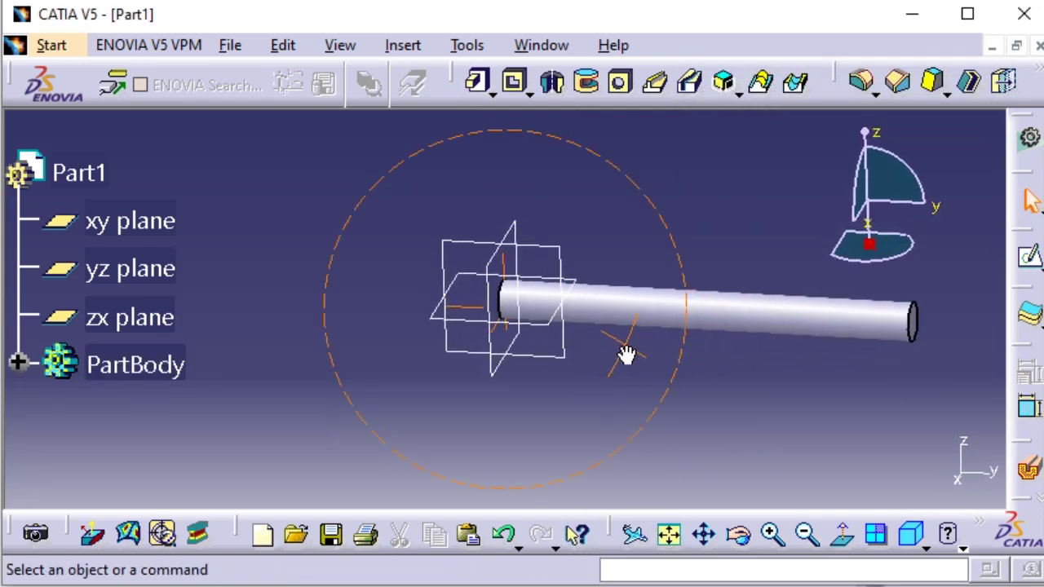
{"action": "left_click", "coordinate": [571, 369]}
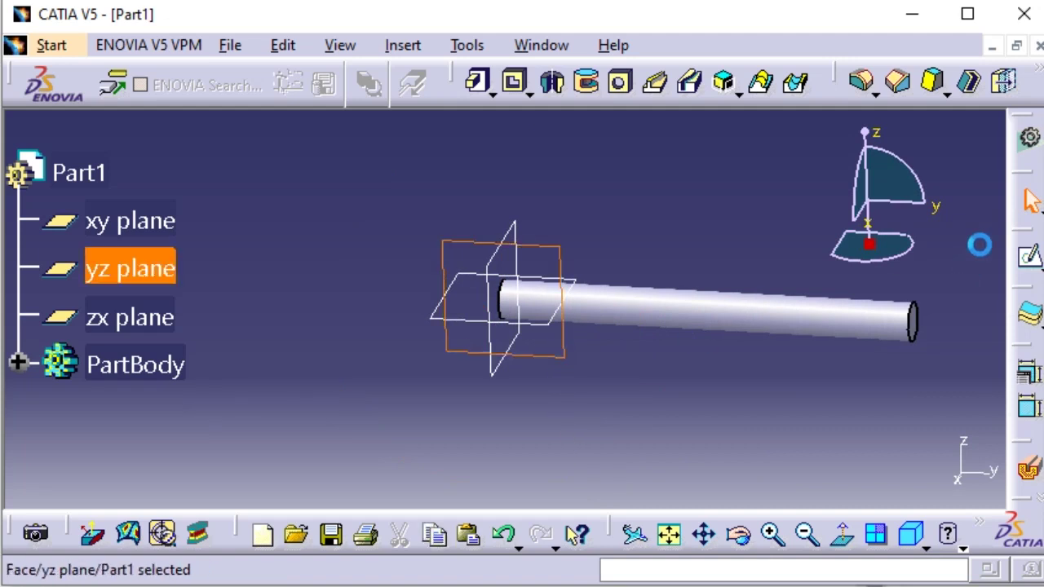
{"action": "left_click", "coordinate": [1029, 259]}
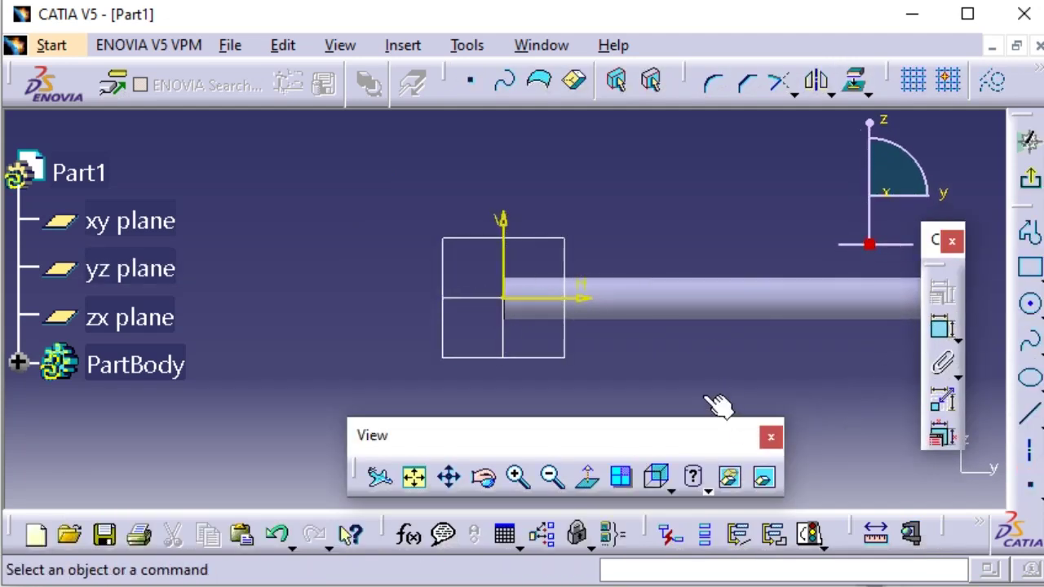
- Show the cylindrical pad in the standard back, left and right views in turn
{"action": "middle_click_drag", "start_coordinate": [676, 317], "coordinate": [539, 318]}
{"action": "left_click", "coordinate": [658, 479]}
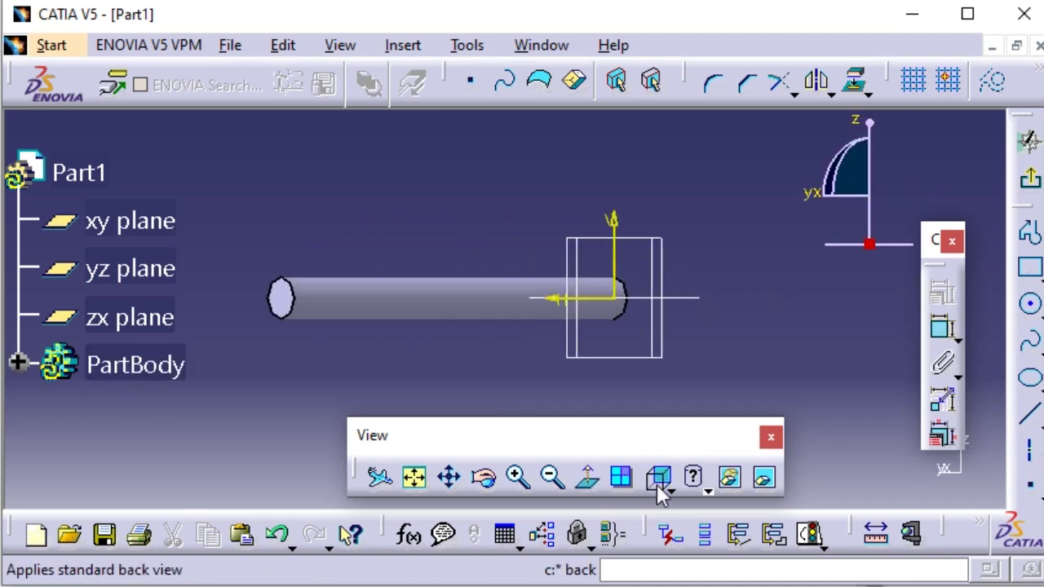
{"action": "left_click", "coordinate": [669, 490]}
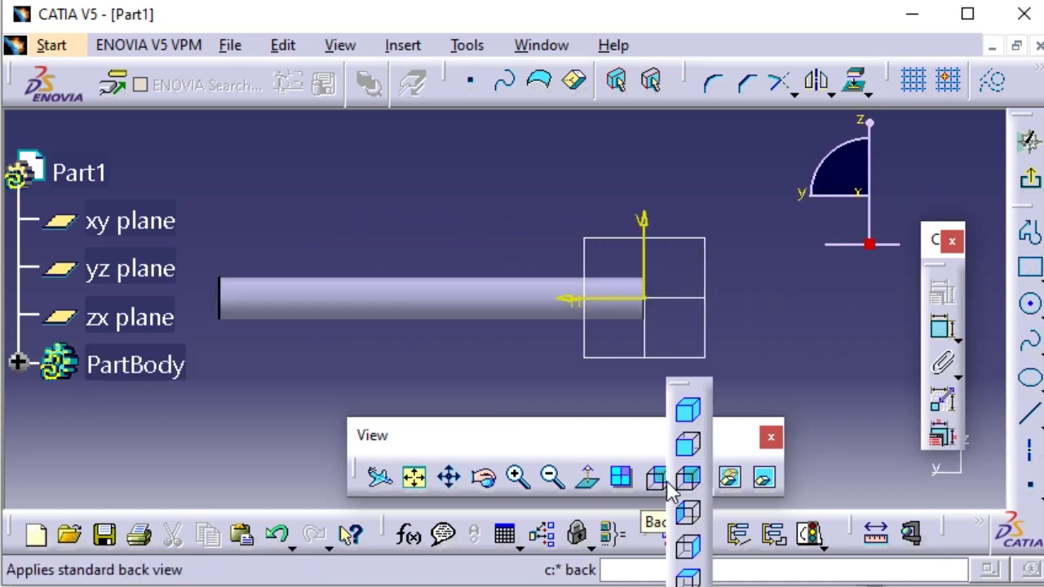
{"action": "left_click", "coordinate": [691, 516]}
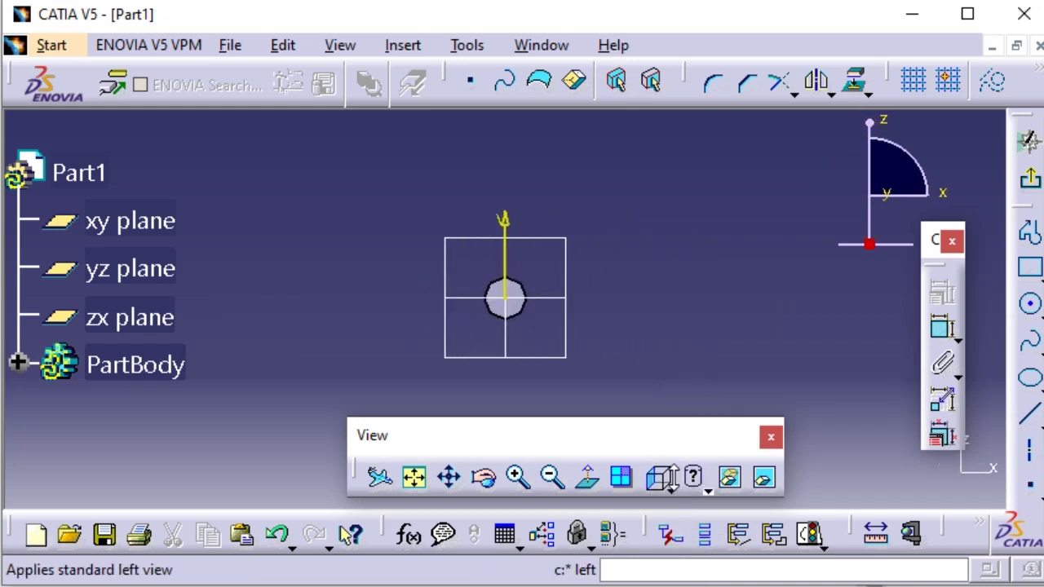
{"action": "left_click", "coordinate": [670, 490]}
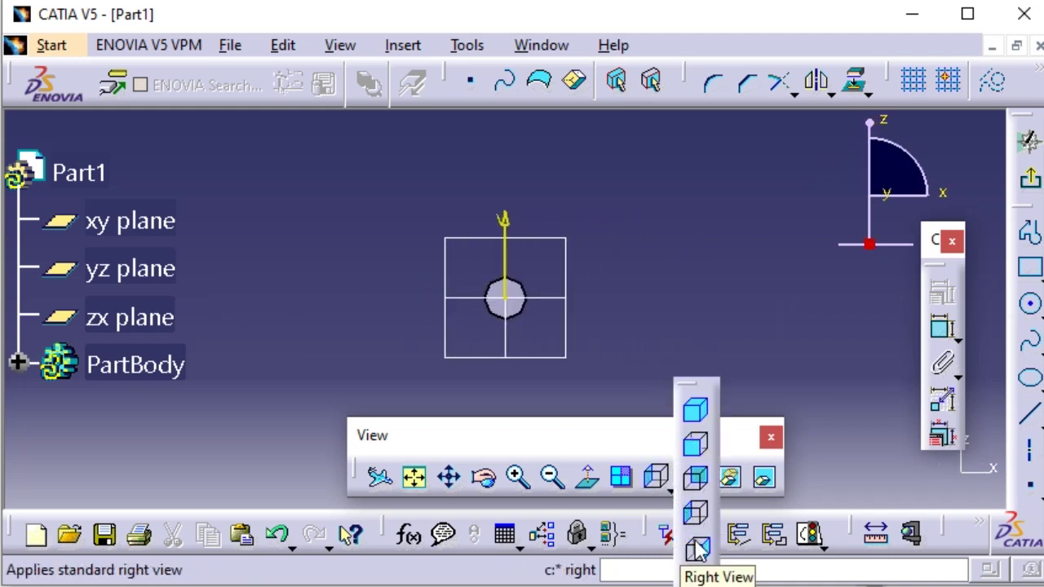
{"action": "left_click", "coordinate": [695, 549]}
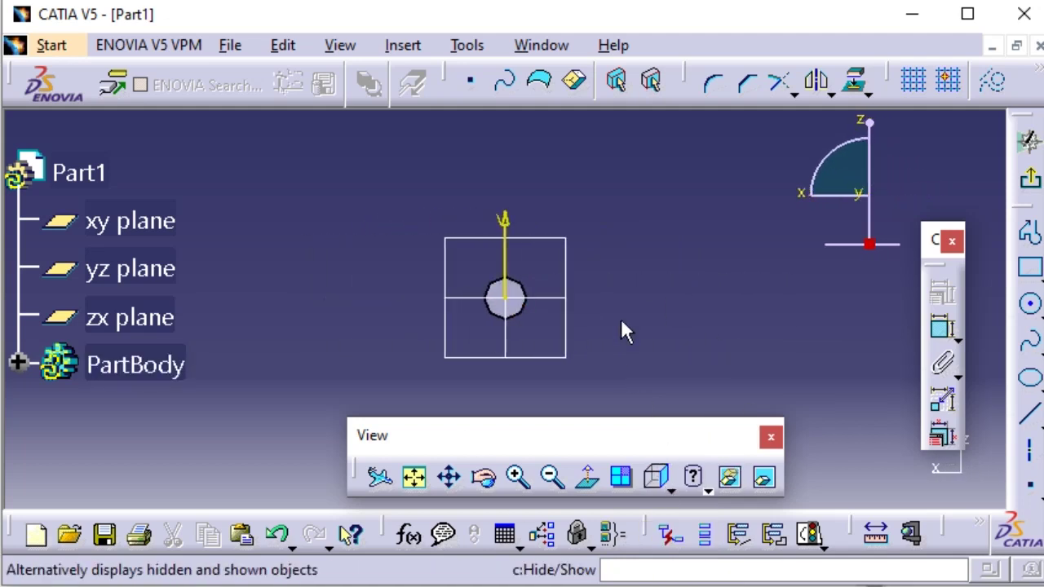
- Dock the floating View toolbar among the other toolbars
{"action": "left_click", "coordinate": [681, 492]}
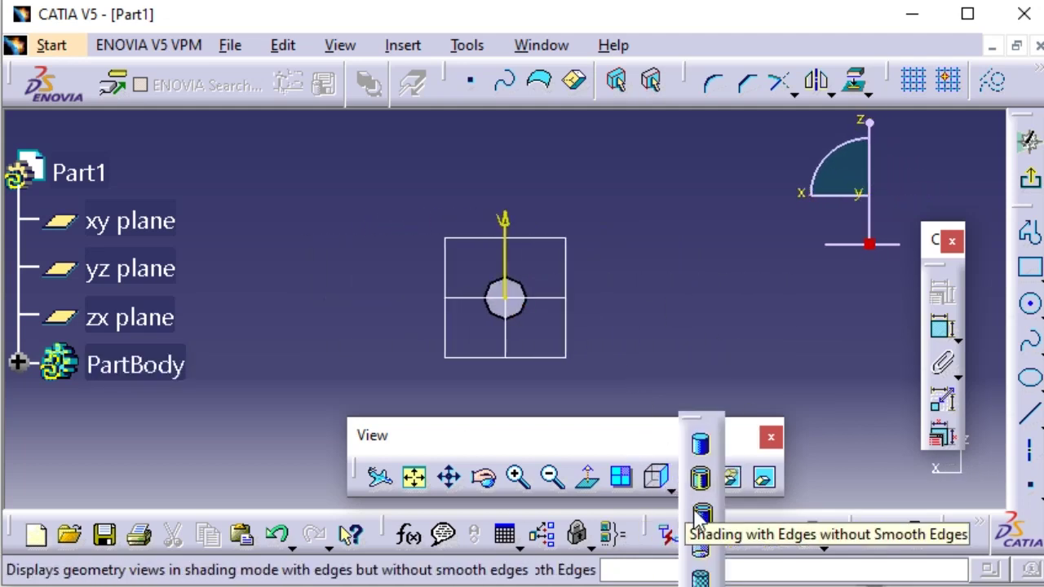
{"action": "left_click", "coordinate": [668, 489]}
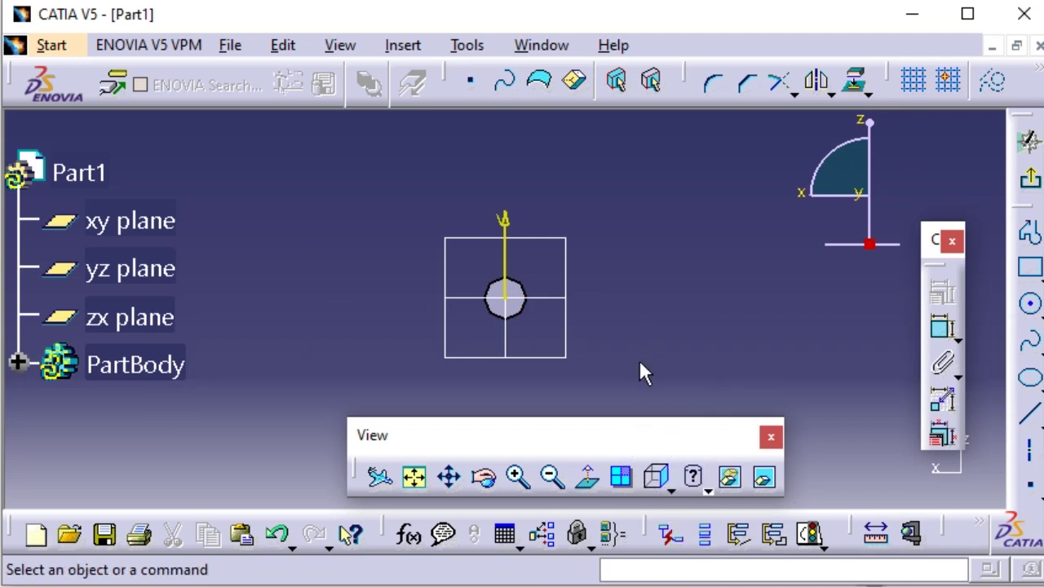
{"action": "left_click", "coordinate": [671, 489]}
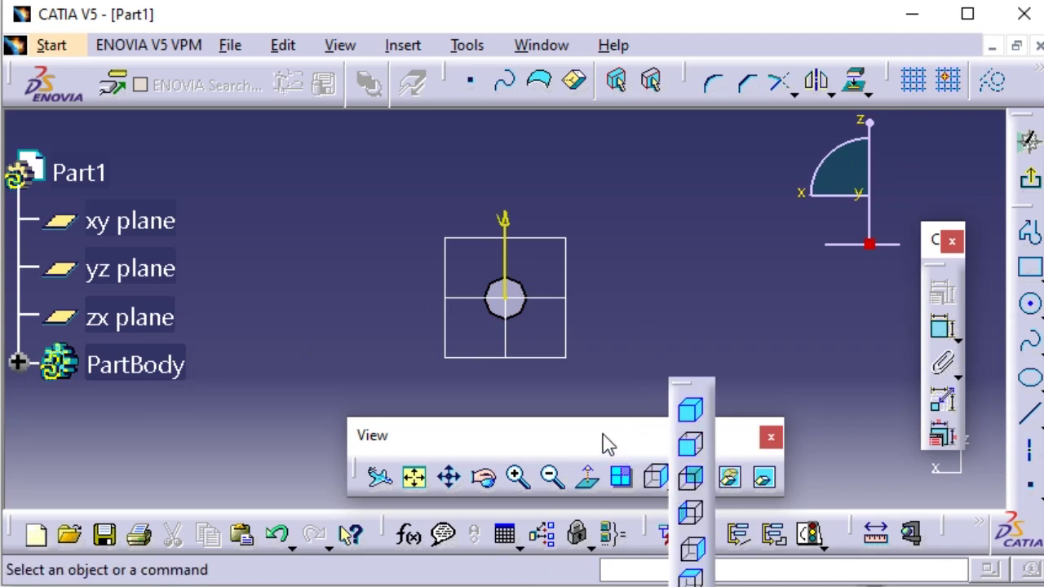
{"action": "double_click", "coordinate": [562, 434]}
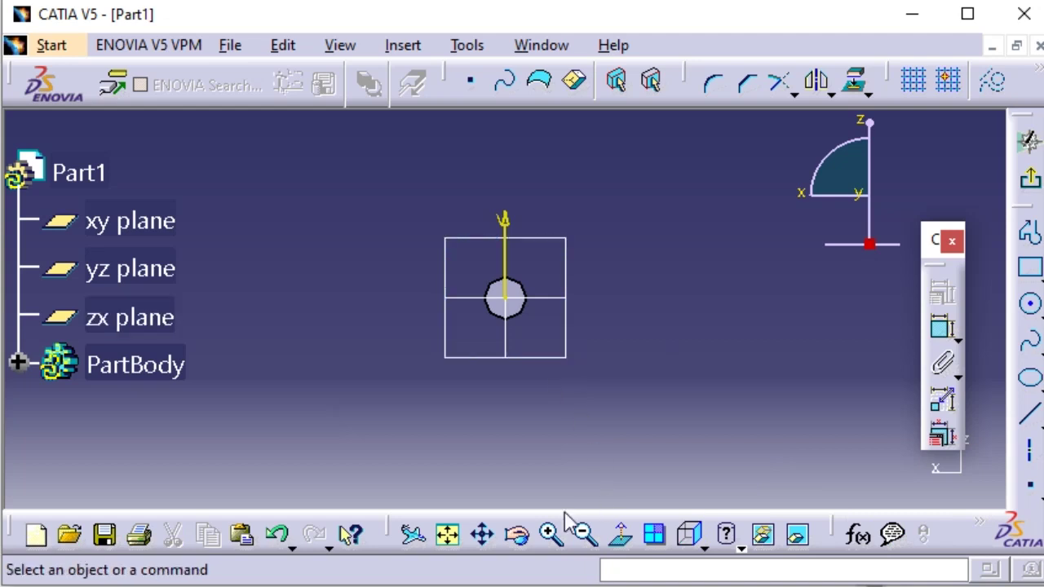
- Rotate the pad to an oblique orientation and display it in plain Shading mode
{"action": "left_click", "coordinate": [732, 548]}
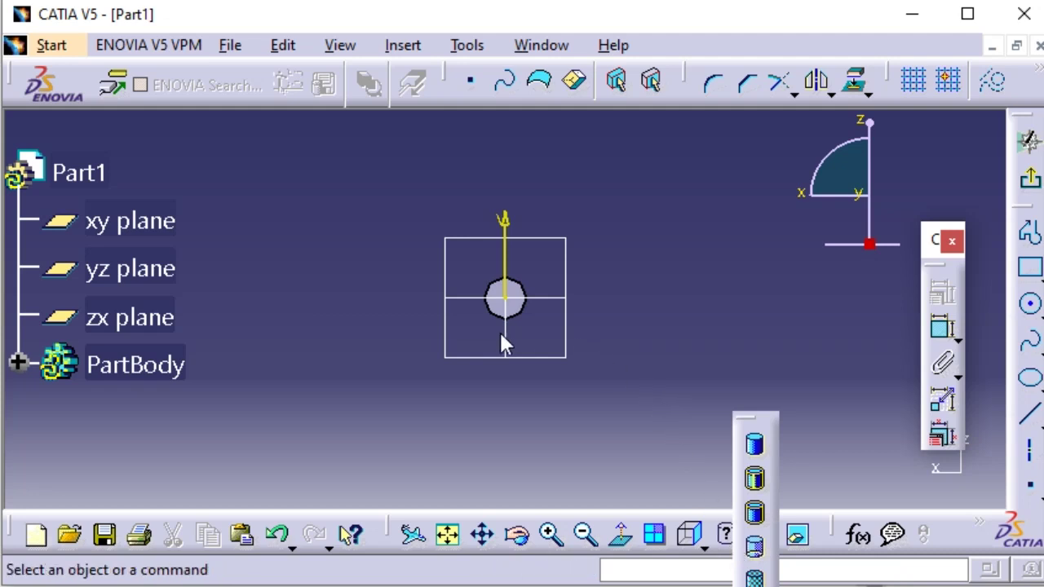
{"action": "left_click", "coordinate": [600, 353]}
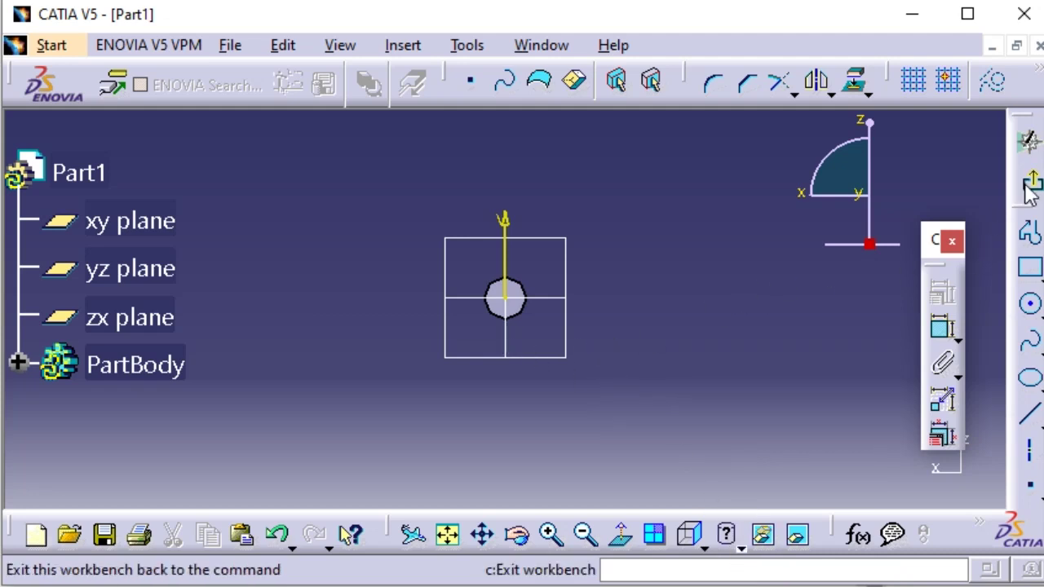
{"action": "middle_click_drag", "start_coordinate": [618, 240], "coordinate": [494, 322]}
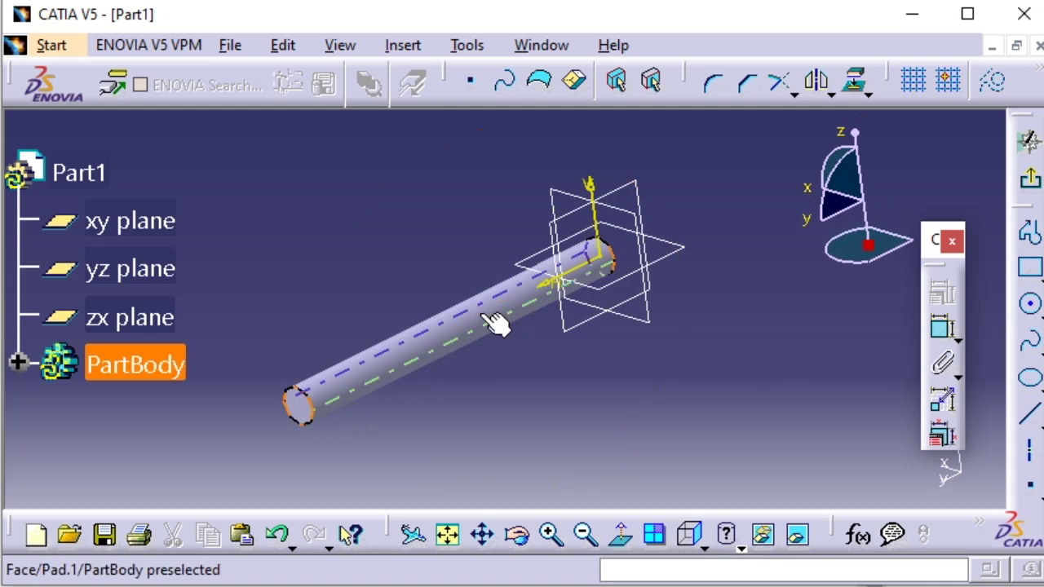
{"action": "left_click", "coordinate": [703, 542]}
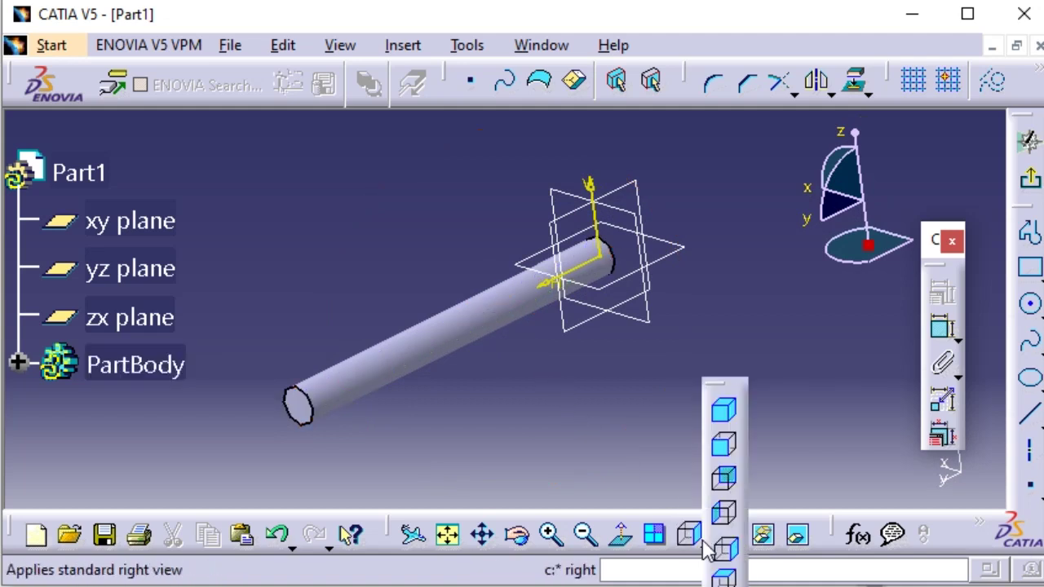
{"action": "left_click", "coordinate": [741, 548]}
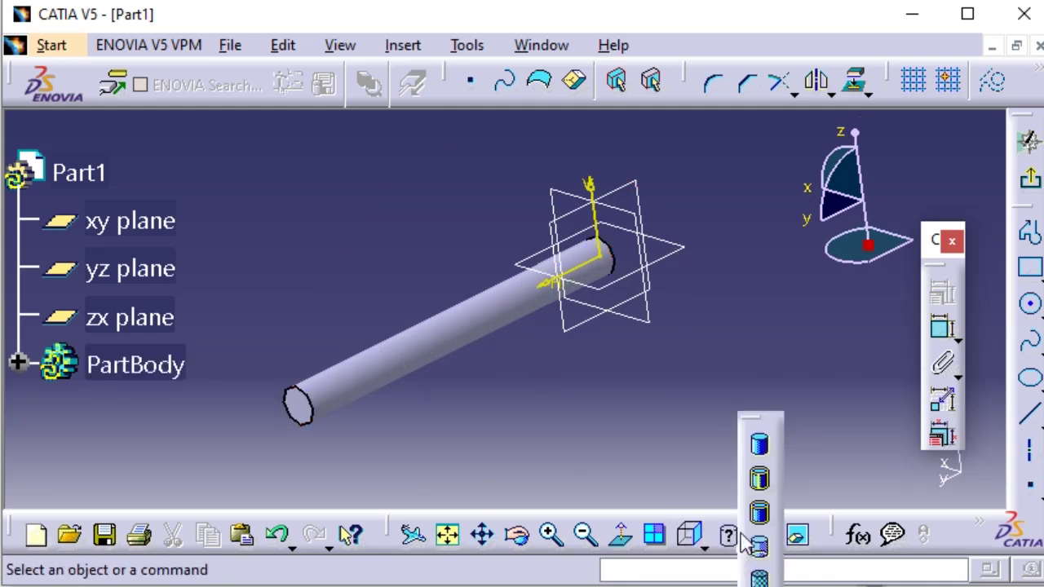
{"action": "left_click", "coordinate": [760, 453]}
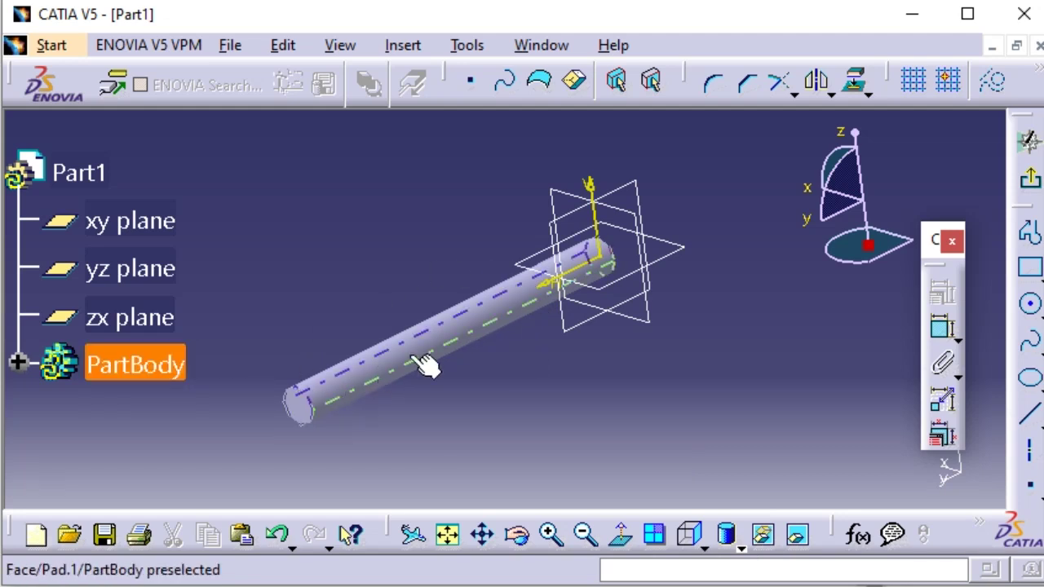
- Display the pad in Shading with Edges and in Shading with Edges and Hidden Edges
{"action": "left_click", "coordinate": [740, 547]}
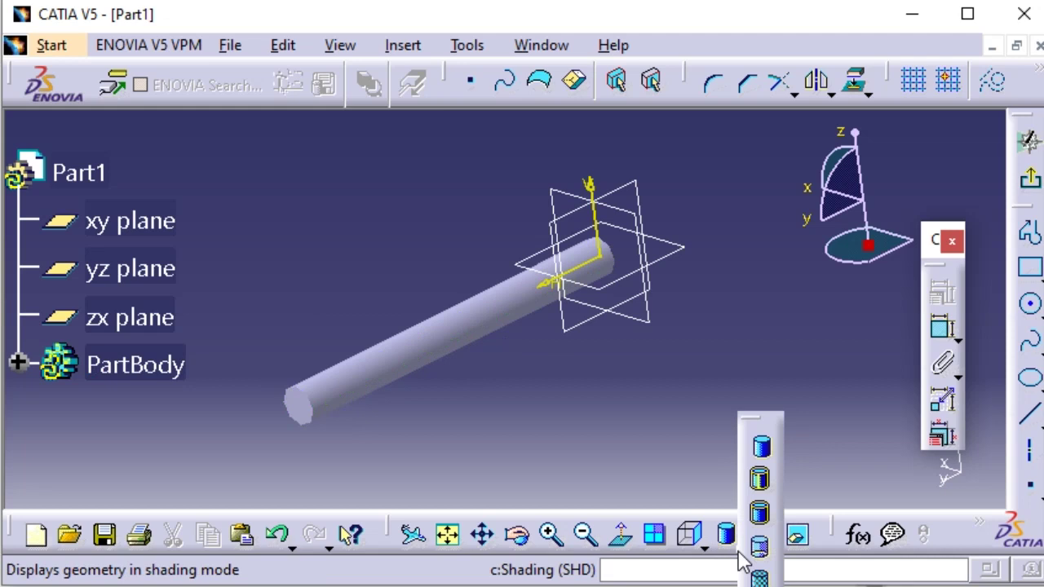
{"action": "left_click", "coordinate": [761, 483]}
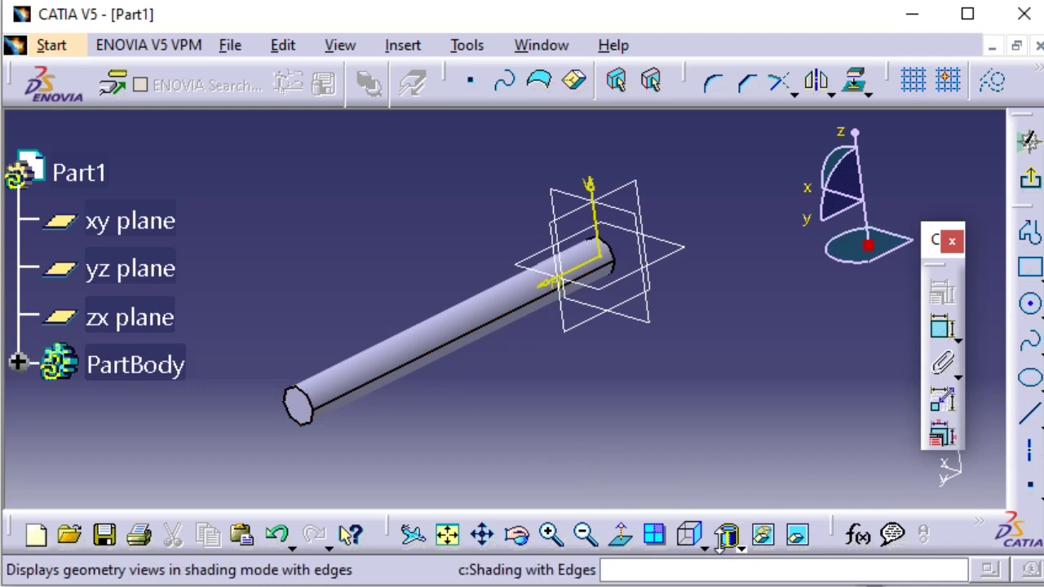
{"action": "left_click", "coordinate": [730, 549]}
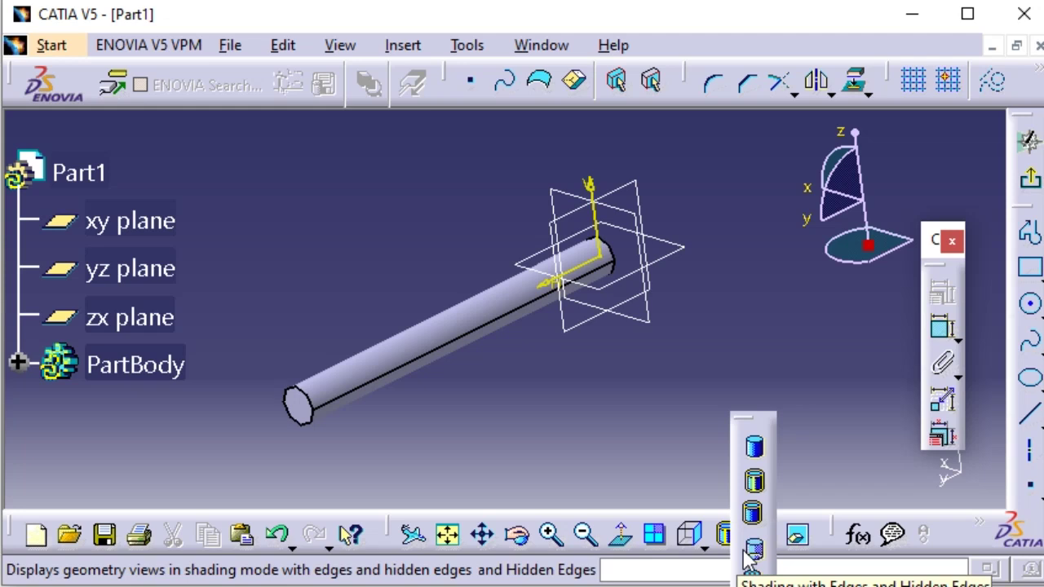
{"action": "left_click", "coordinate": [749, 551]}
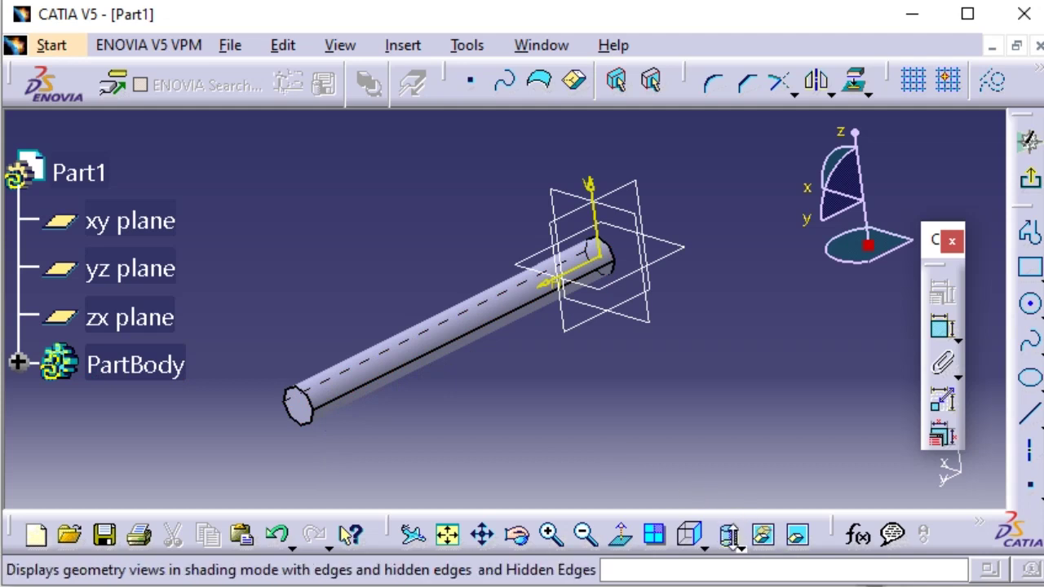
- Switch the pad's display mode to Shading with Material
{"action": "left_click", "coordinate": [740, 548]}
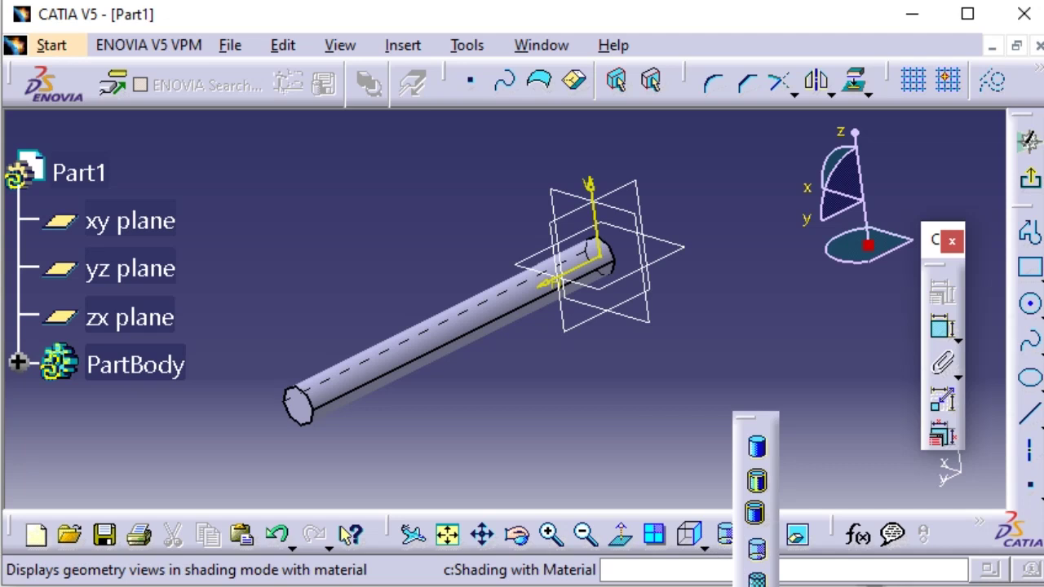
{"action": "left_click", "coordinate": [757, 580]}
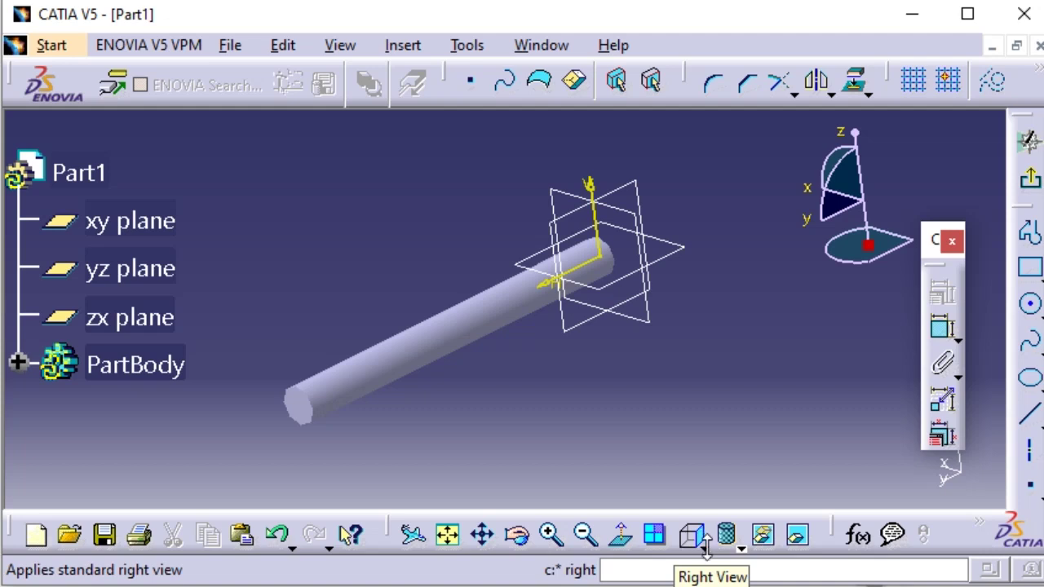
{"action": "left_click", "coordinate": [705, 548]}
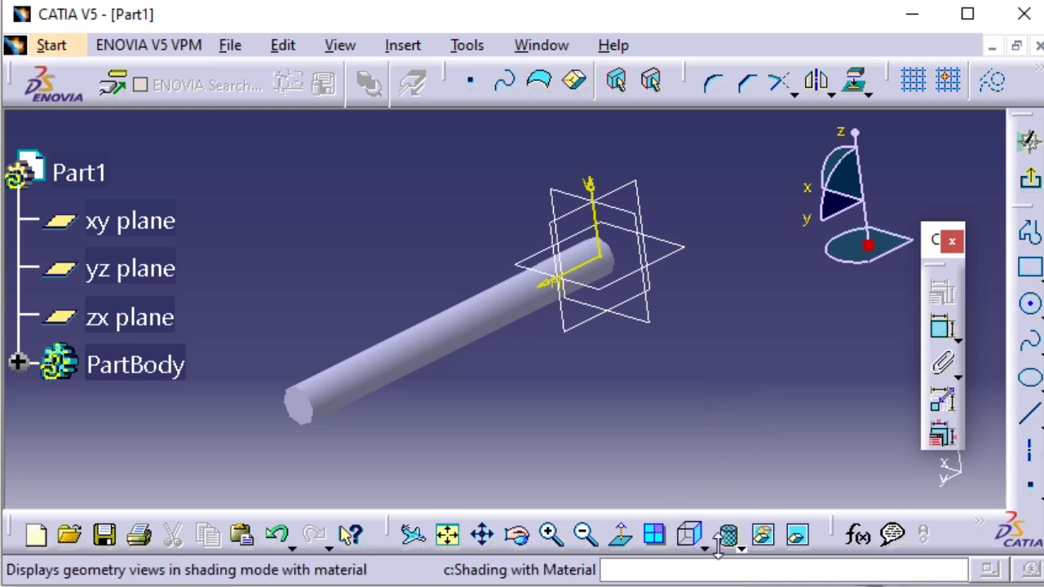
- Switch the pad's display mode to Wireframe and rotate the model to inspect it from another oblique angle
{"action": "left_click", "coordinate": [739, 550]}
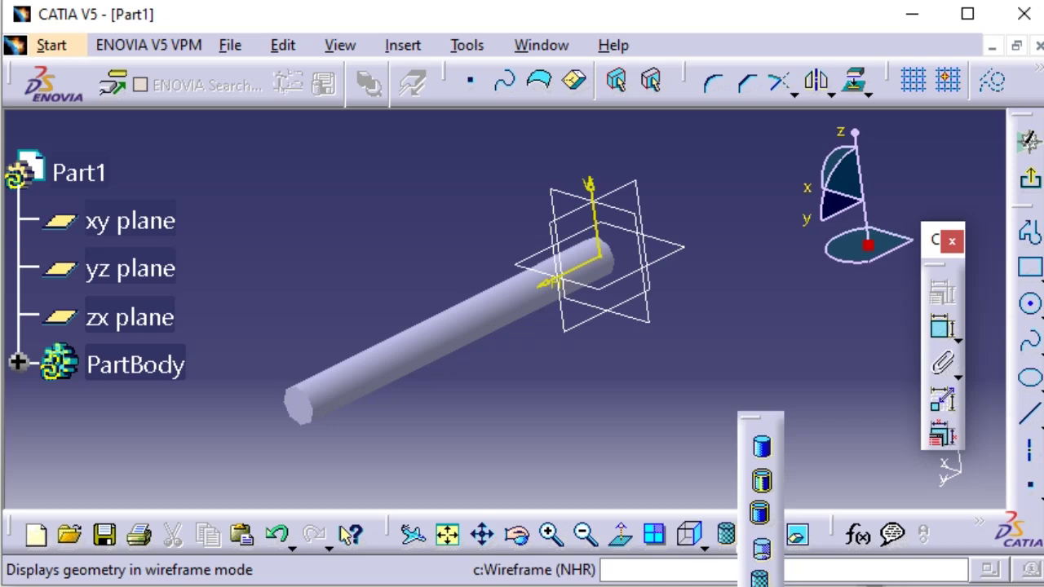
{"action": "left_click", "coordinate": [761, 579]}
{"action": "middle_click_drag", "start_coordinate": [387, 367], "coordinate": [388, 265]}
{"action": "middle_click_drag", "start_coordinate": [490, 218], "coordinate": [397, 385]}
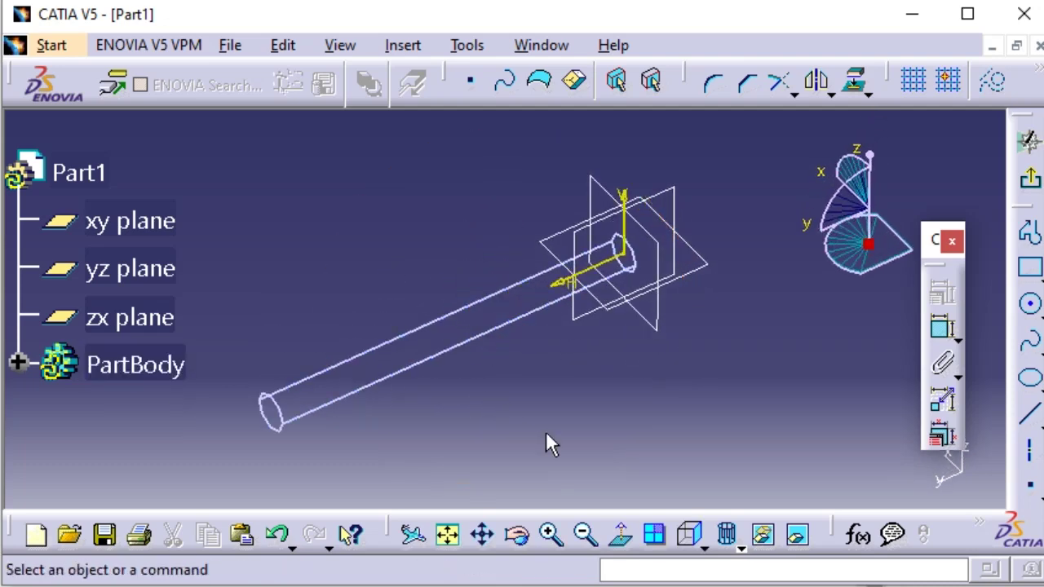
- Open the view mode customization settings, review the edge, point and mesh options, and close them without changes
{"action": "left_click", "coordinate": [741, 549]}
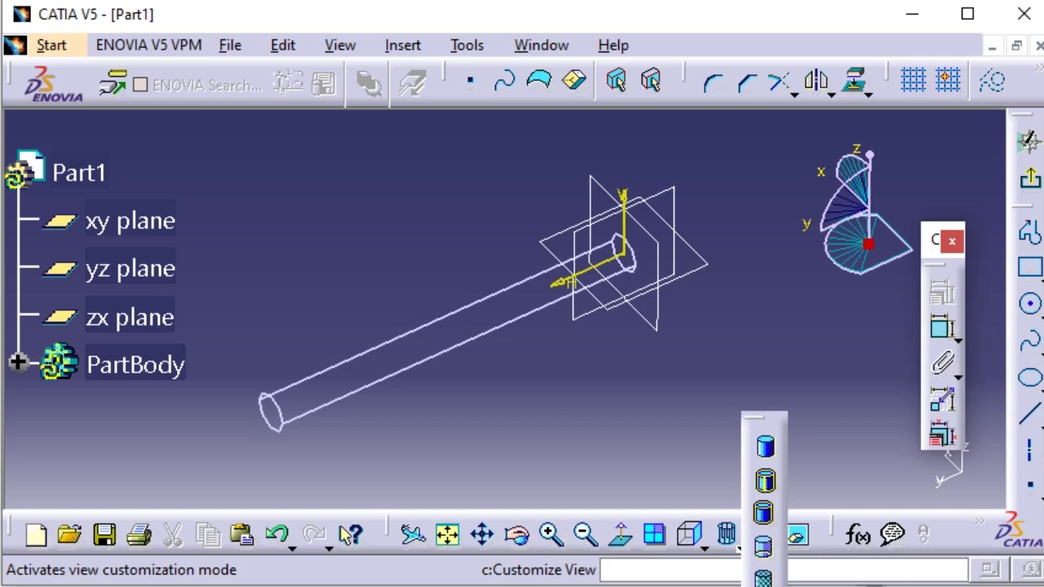
{"action": "left_click", "coordinate": [763, 577]}
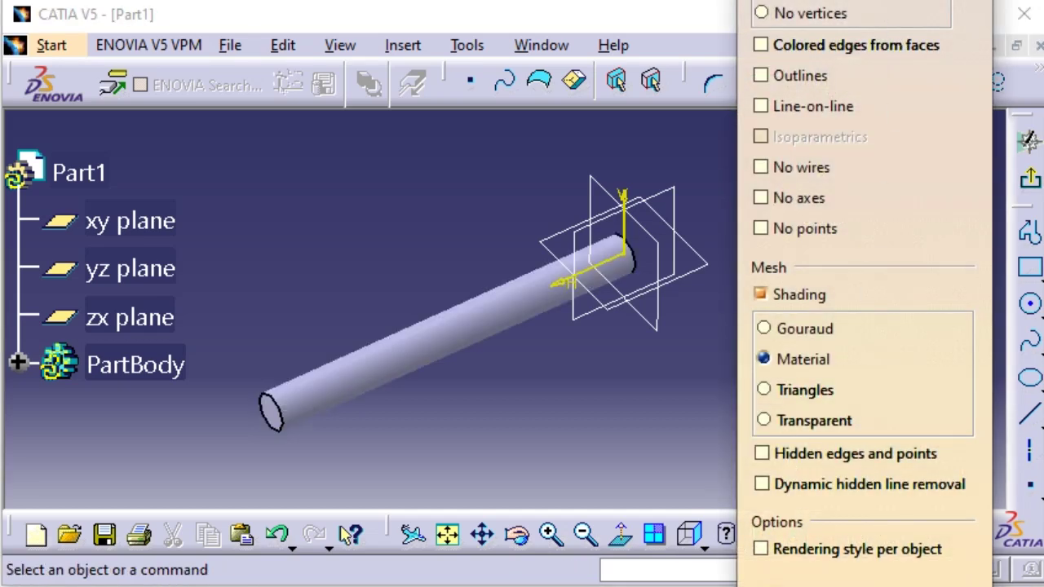
{"action": "left_click_drag", "start_coordinate": [891, 0], "coordinate": [916, 74]}
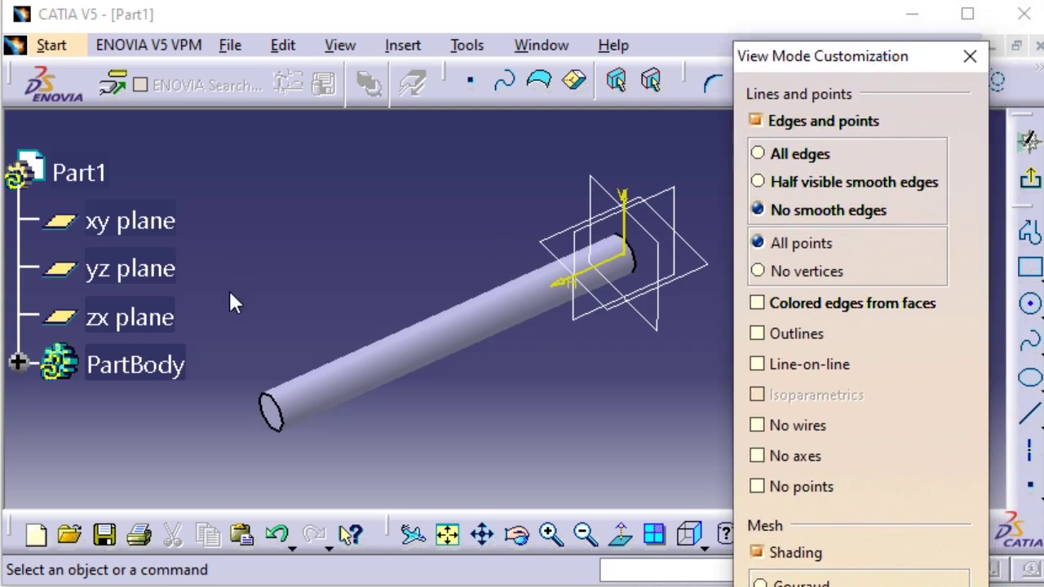
{"action": "left_click", "coordinate": [958, 62]}
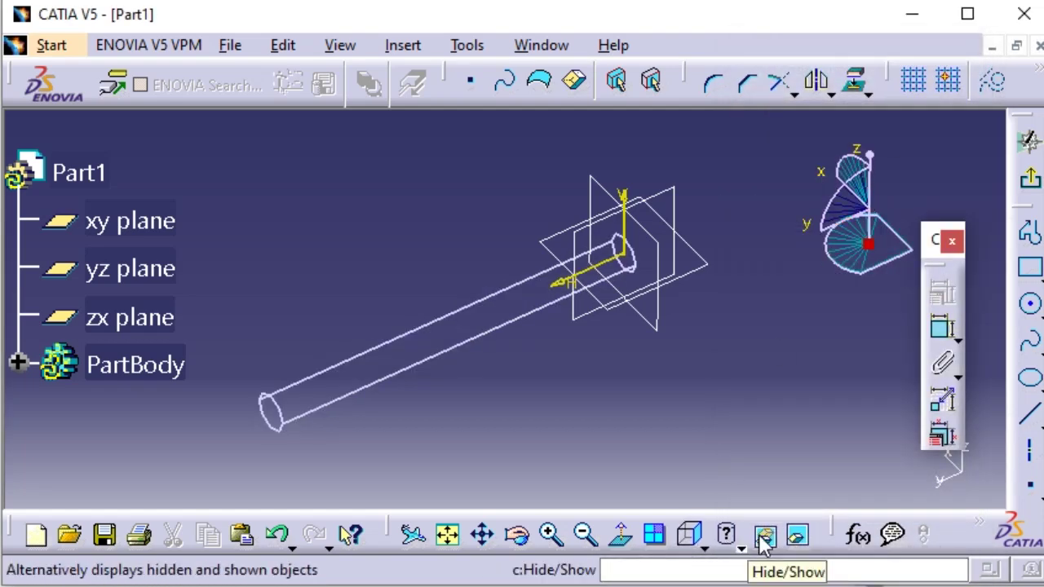
- Display the pad in plain Shading mode and hide its PartBody from the visible space
{"action": "left_click", "coordinate": [432, 361]}
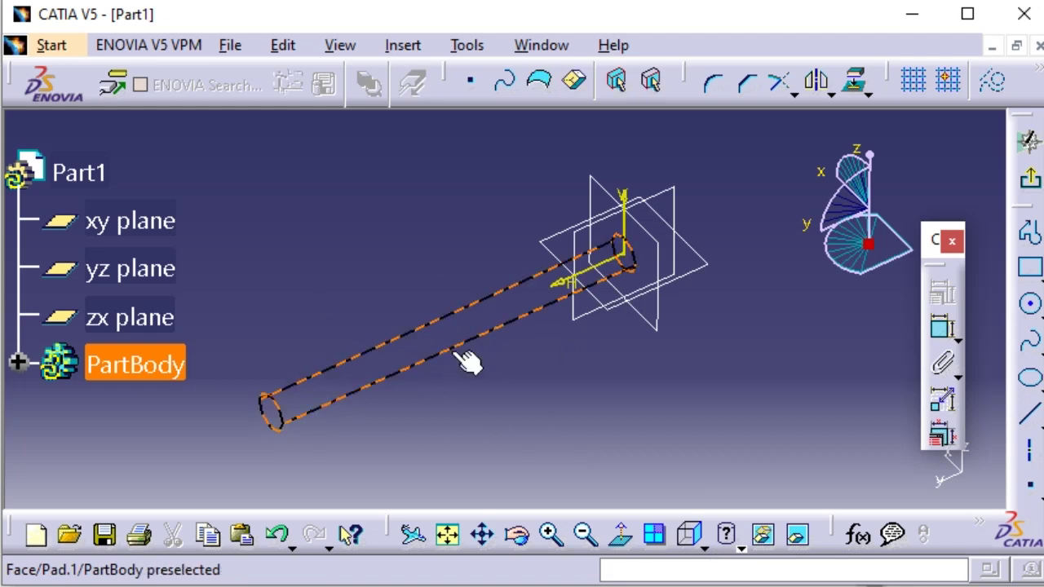
{"action": "left_click", "coordinate": [767, 540]}
{"action": "left_click", "coordinate": [770, 447]}
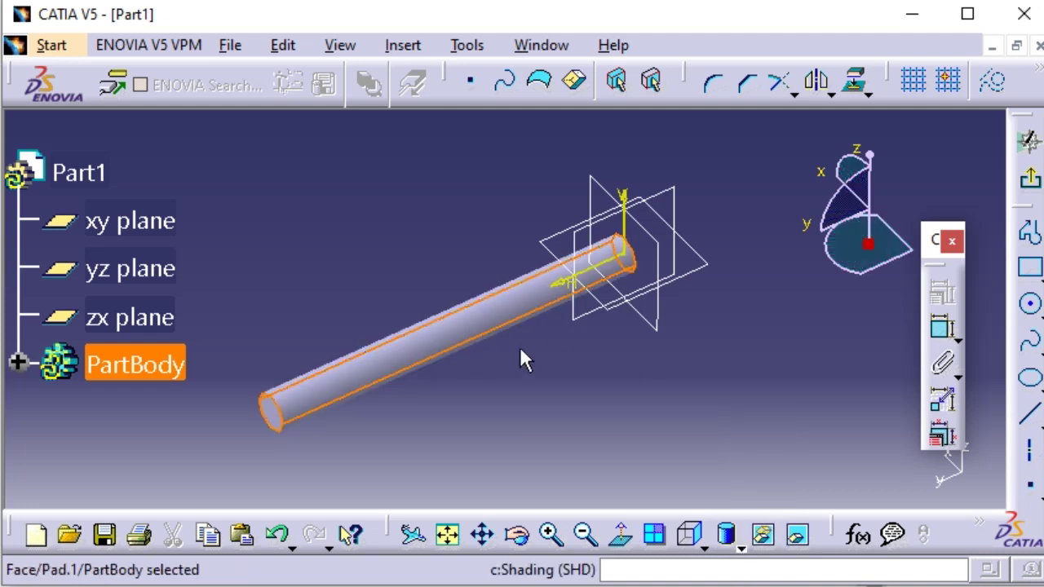
{"action": "left_click", "coordinate": [766, 536]}
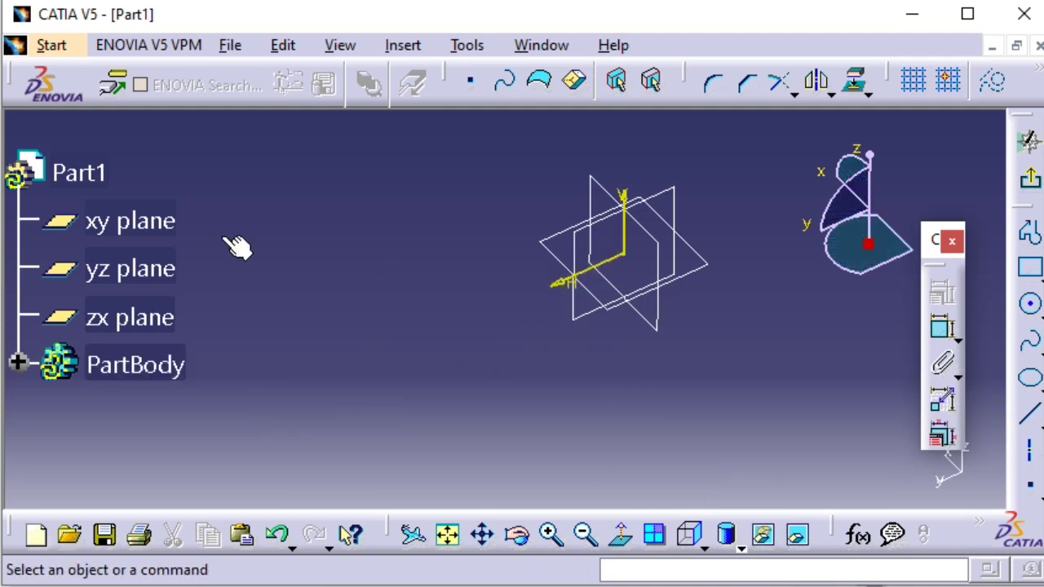
- Swap to the hidden space to view the hidden pad and its sketch, and return to the visible space
{"action": "mouse_move", "coordinate": [492, 310]}
{"action": "middle_mouse_down"}
{"action": "mouse_move", "coordinate": [611, 317]}
{"action": "mouse_move", "coordinate": [633, 206]}
{"action": "mouse_move", "coordinate": [483, 310]}
{"action": "mouse_move", "coordinate": [503, 234]}
{"action": "mouse_move", "coordinate": [490, 292]}
{"action": "middle_mouse_up"}
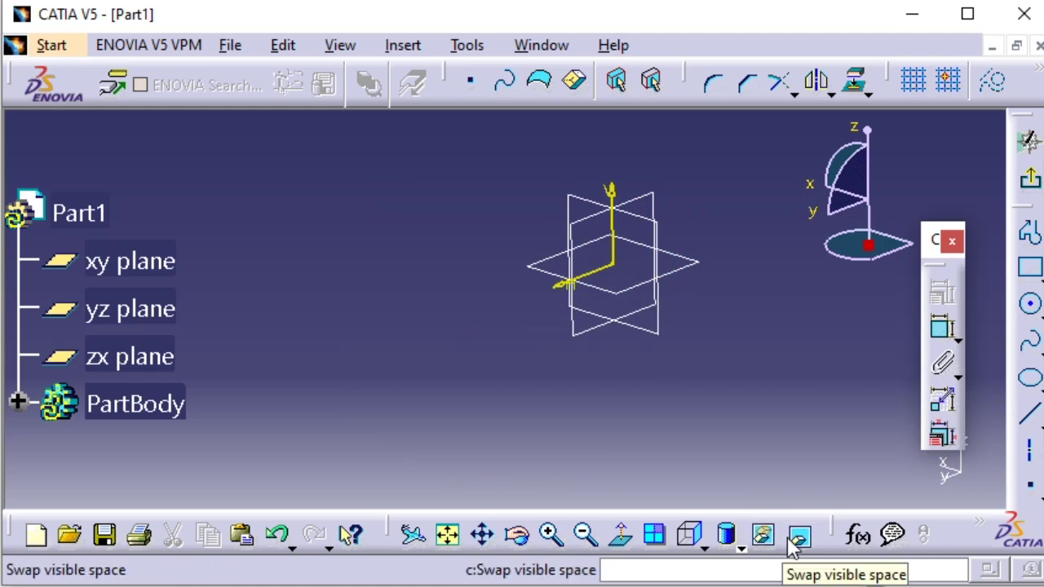
{"action": "middle_click_drag", "start_coordinate": [420, 236], "coordinate": [418, 318]}
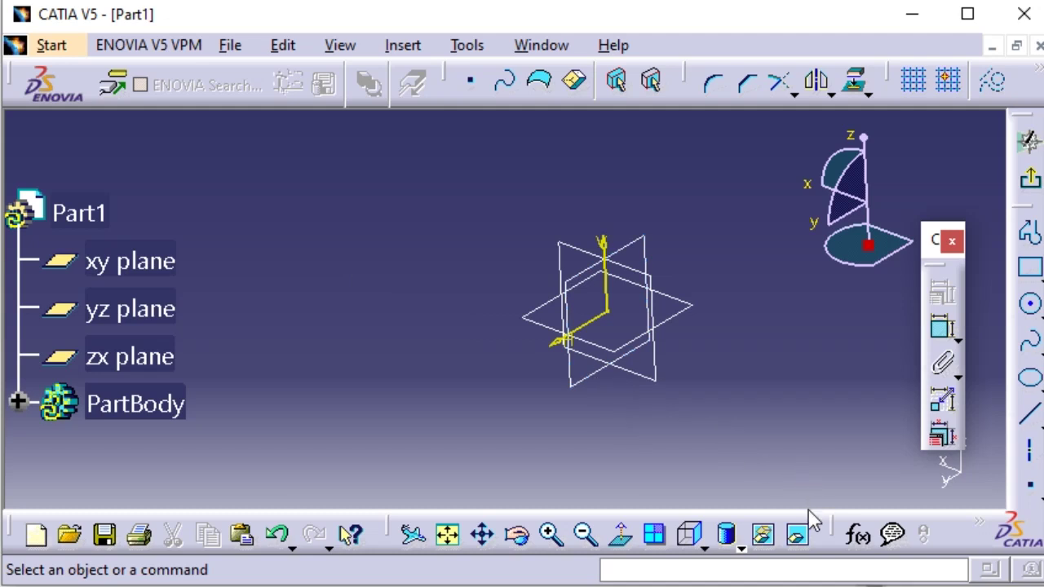
{"action": "left_click", "coordinate": [801, 535]}
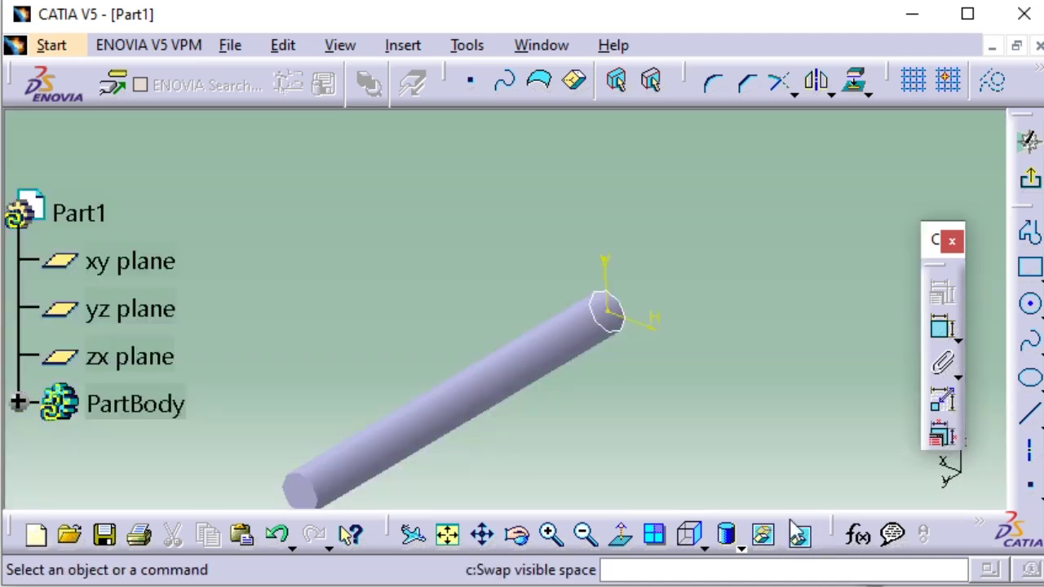
{"action": "middle_click_drag", "start_coordinate": [531, 231], "coordinate": [557, 305]}
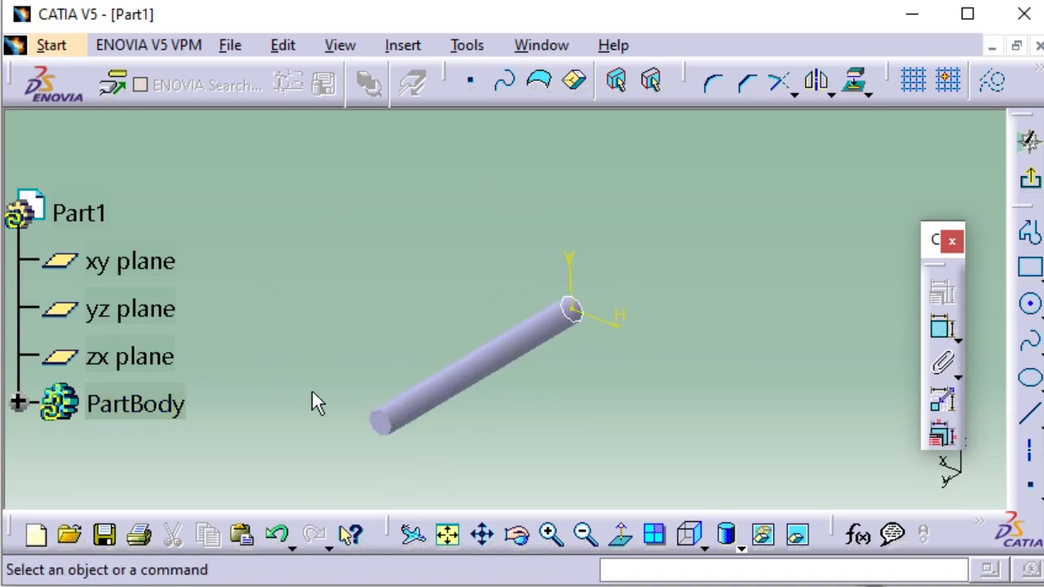
{"action": "left_click", "coordinate": [801, 537]}
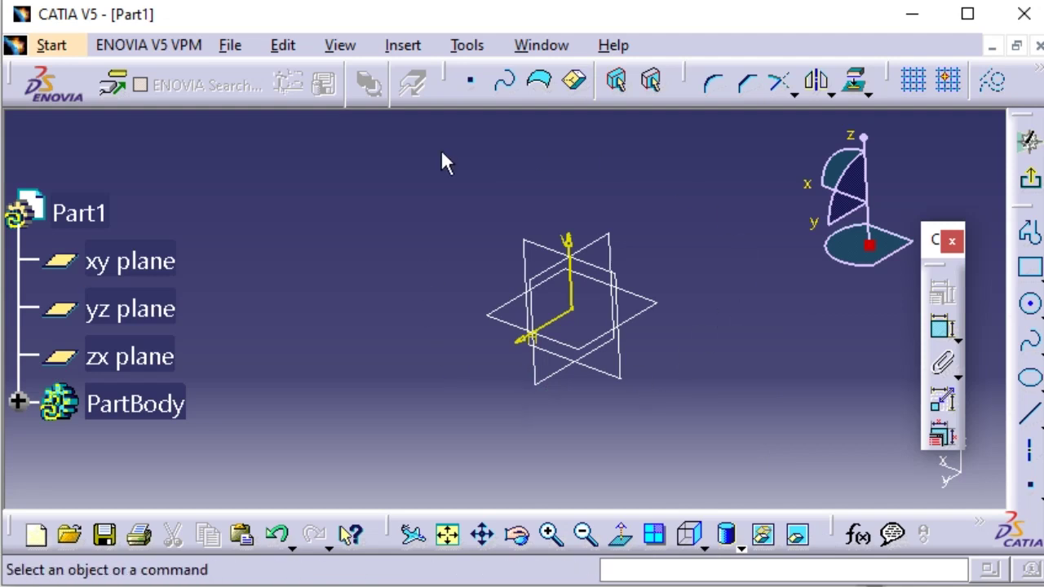